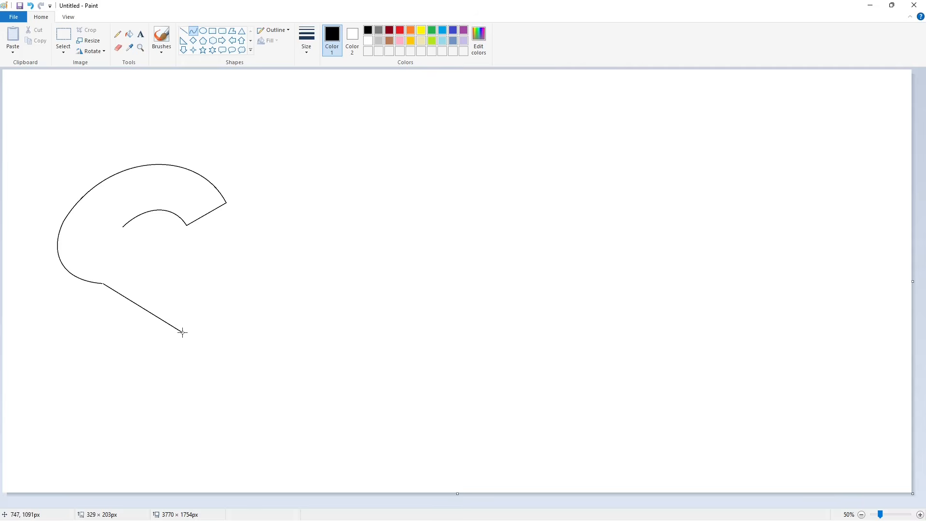
- Draw the middle curves of the S outline: the lower inner bend, the upper inner hook and the outer sweep on its right side
{"action": "mouse_move", "coordinate": [185, 330]}
{"action": "left_mouse_down"}
{"action": "mouse_move", "coordinate": [183, 303]}
{"action": "mouse_move", "coordinate": [204, 311]}
{"action": "left_mouse_up"}
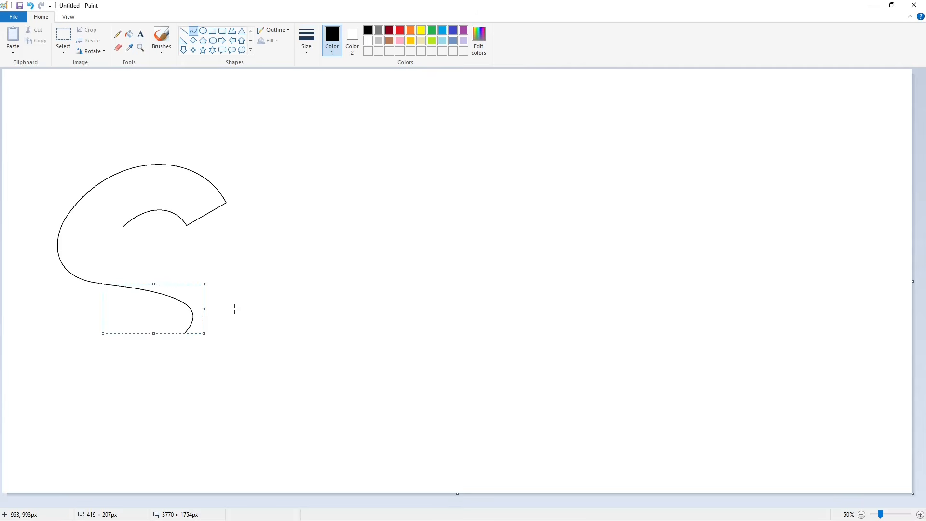
{"action": "left_click", "coordinate": [112, 238]}
{"action": "left_click_drag", "start_coordinate": [144, 246], "coordinate": [246, 325]}
{"action": "left_click", "coordinate": [121, 249]}
{"action": "left_click", "coordinate": [186, 249]}
{"action": "left_click", "coordinate": [236, 263]}
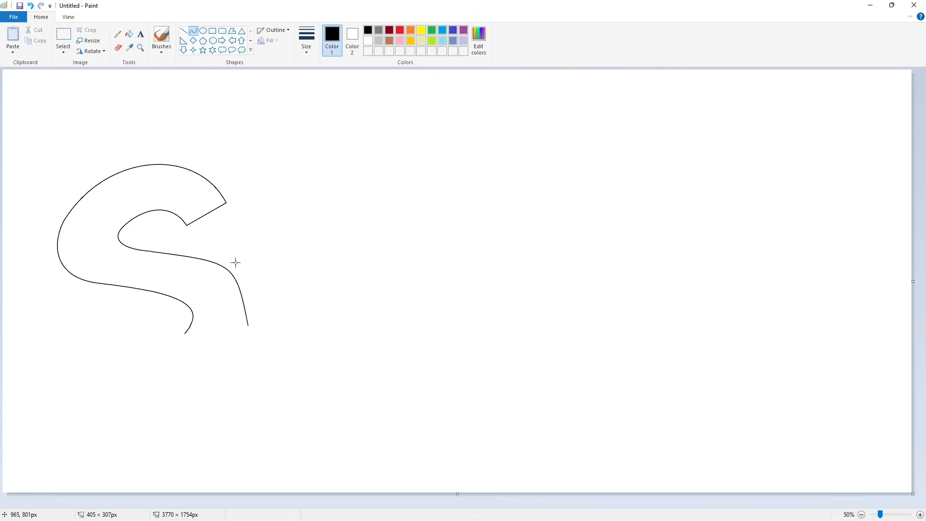
{"action": "left_click", "coordinate": [244, 280]}
- Draw the bottom curves of the S outline: the inner hook, the outer bowl and the rounded outer edge of the lower-left end
{"action": "mouse_move", "coordinate": [185, 334]}
{"action": "left_mouse_down"}
{"action": "mouse_move", "coordinate": [132, 322]}
{"action": "mouse_move", "coordinate": [149, 352]}
{"action": "mouse_move", "coordinate": [117, 355]}
{"action": "left_mouse_up"}
{"action": "key", "text": "ctrl+z"}
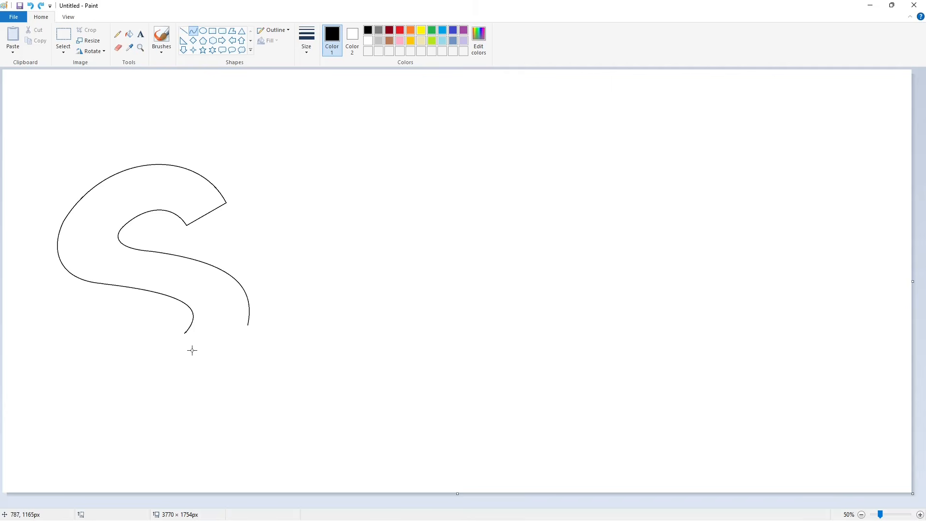
{"action": "left_click_drag", "start_coordinate": [167, 339], "coordinate": [129, 355]}
{"action": "left_click", "coordinate": [129, 356]}
{"action": "left_click", "coordinate": [199, 353]}
{"action": "mouse_move", "coordinate": [247, 325]}
{"action": "left_mouse_down"}
{"action": "mouse_move", "coordinate": [114, 389]}
{"action": "mouse_move", "coordinate": [194, 381]}
{"action": "mouse_move", "coordinate": [237, 346]}
{"action": "left_mouse_up"}
{"action": "left_click", "coordinate": [115, 393]}
{"action": "left_click_drag", "start_coordinate": [115, 393], "coordinate": [131, 325]}
{"action": "left_click_drag", "start_coordinate": [104, 378], "coordinate": [56, 360]}
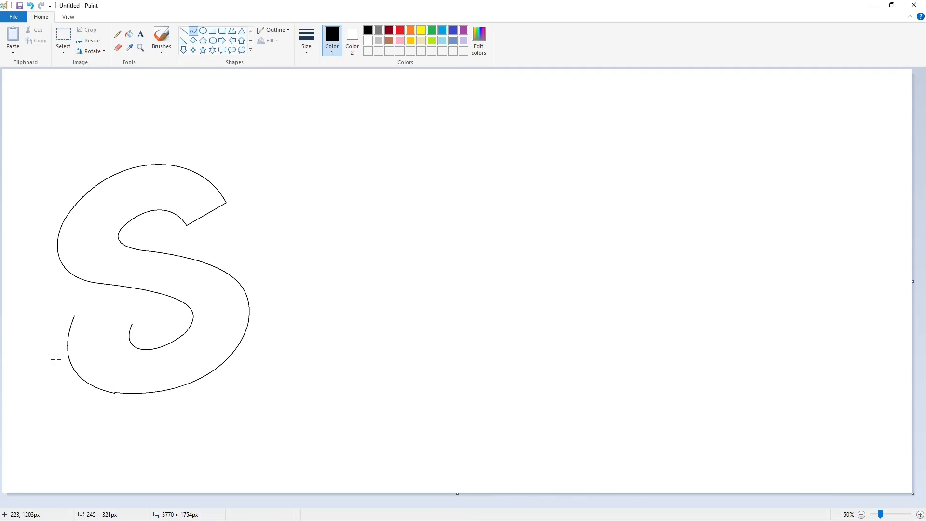
- Close the lower-left end of the S with a straight line and fill the letter black
{"action": "left_click", "coordinate": [120, 312]}
{"action": "key", "text": "ctrl+Page_Up"}
{"action": "scroll", "coordinate": [632, 453], "scroll_direction": "down", "scroll_amount": 5}
{"action": "left_click", "coordinate": [184, 30]}
{"action": "left_click_drag", "start_coordinate": [147, 345], "coordinate": [262, 363]}
{"action": "left_click", "coordinate": [129, 33]}
{"action": "left_click", "coordinate": [161, 386]}
- Smooth the S's lower inner curve with a black line and its bottom edge with straight black and white lines
{"action": "left_click", "coordinate": [184, 31]}
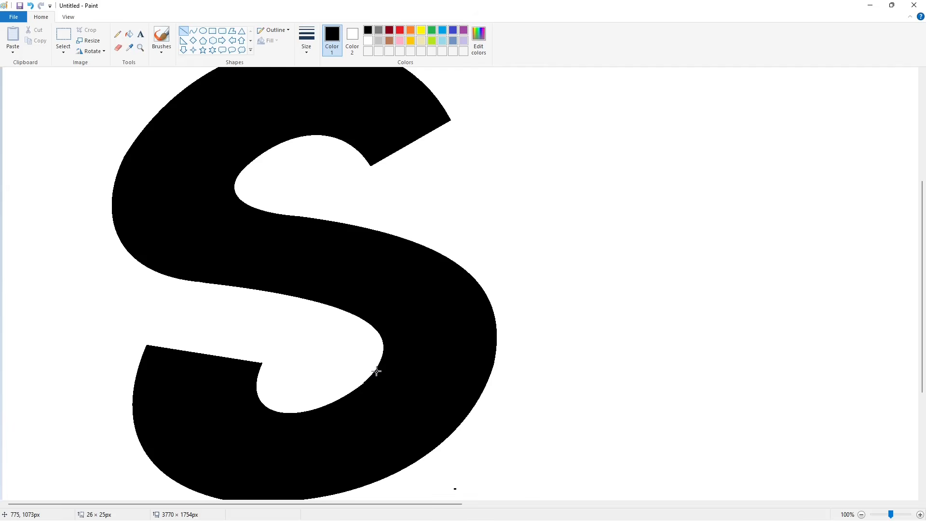
{"action": "left_click_drag", "start_coordinate": [356, 389], "coordinate": [393, 354]}
{"action": "scroll", "coordinate": [418, 359], "scroll_direction": "down", "scroll_amount": 2}
{"action": "scroll", "coordinate": [363, 314], "scroll_direction": "up", "scroll_amount": 4}
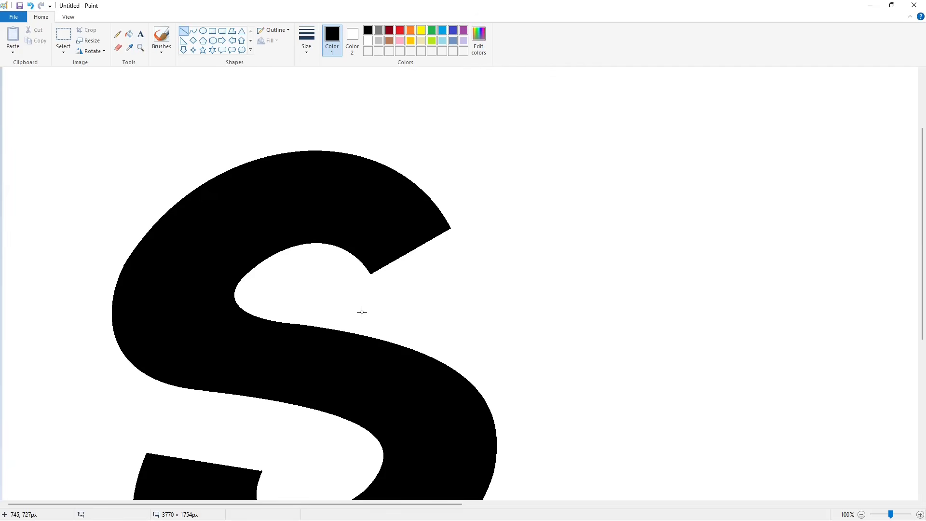
{"action": "scroll", "coordinate": [362, 312], "scroll_direction": "down", "scroll_amount": 4}
{"action": "left_click_drag", "start_coordinate": [201, 389], "coordinate": [296, 398]}
{"action": "left_click", "coordinate": [368, 40]}
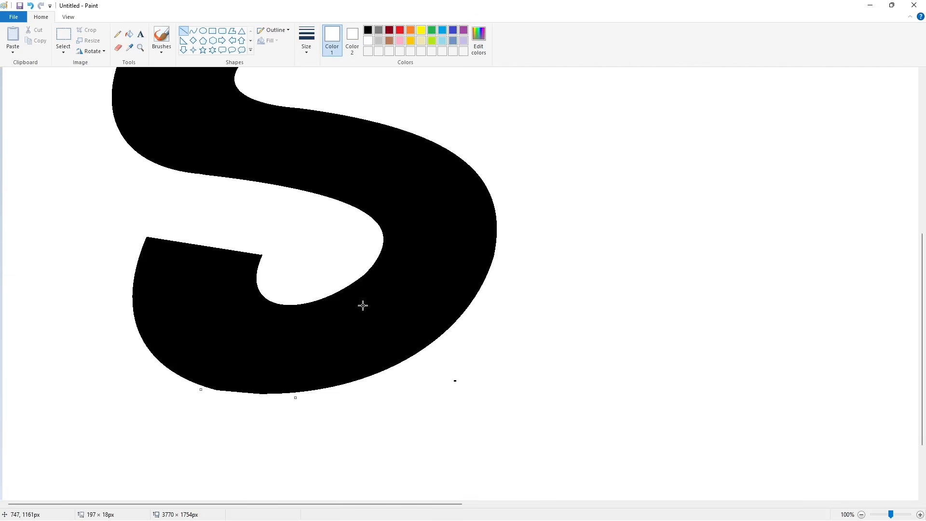
{"action": "left_click_drag", "start_coordinate": [196, 386], "coordinate": [260, 396]}
{"action": "scroll", "coordinate": [523, 383], "scroll_direction": "up", "scroll_amount": 2}
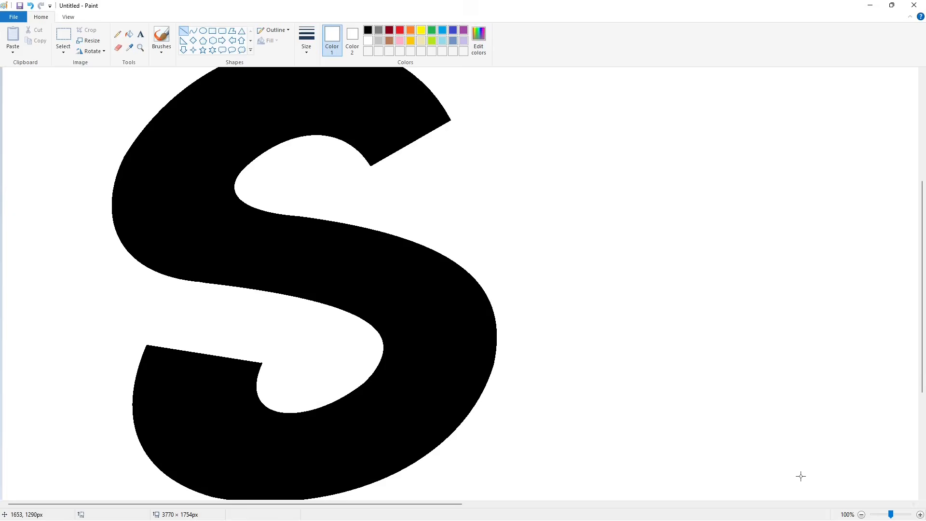
- Duplicate the black S with a transparent selection and place the copy in the empty right part of the canvas
{"action": "scroll", "coordinate": [800, 475], "scroll_direction": "down", "scroll_amount": 1}
{"action": "left_click", "coordinate": [193, 31]}
{"action": "left_click", "coordinate": [369, 30]}
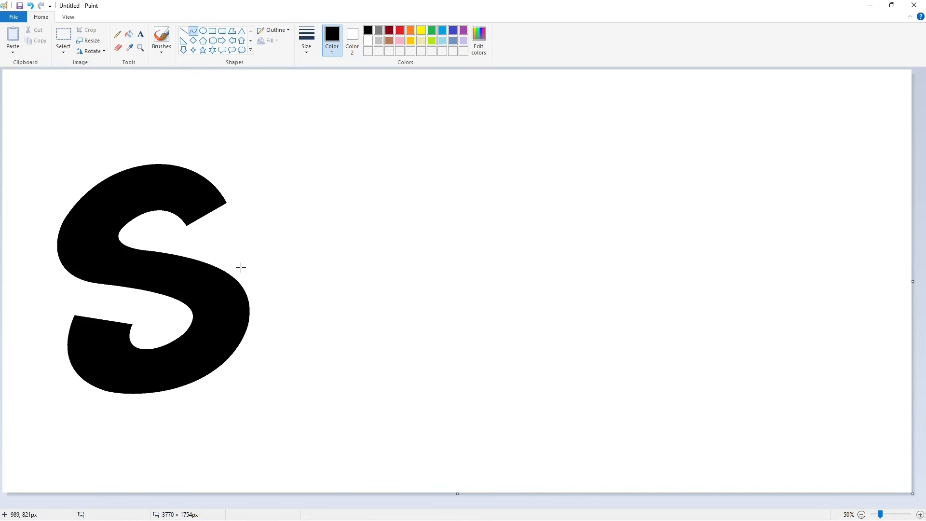
{"action": "left_click", "coordinate": [64, 37]}
{"action": "left_click_drag", "start_coordinate": [10, 120], "coordinate": [283, 434]}
{"action": "key", "text": "ctrl+c"}
{"action": "key", "text": "ctrl+v"}
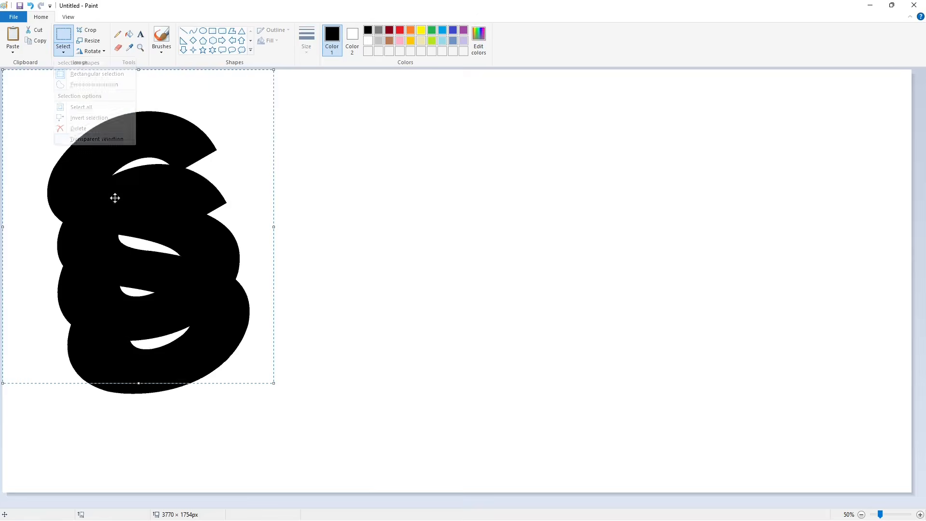
{"action": "left_click_drag", "start_coordinate": [114, 196], "coordinate": [740, 282]}
{"action": "left_click", "coordinate": [183, 31]}
{"action": "left_click_drag", "start_coordinate": [237, 231], "coordinate": [240, 353]}
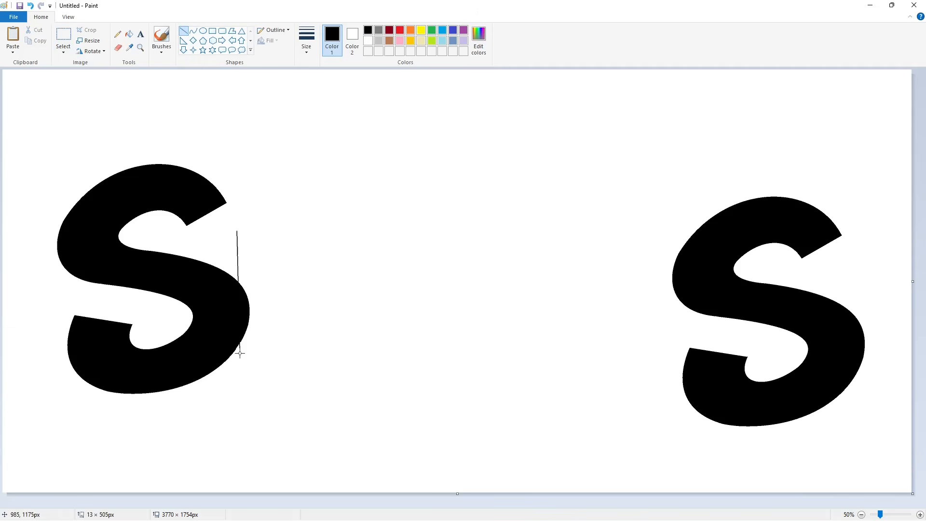
{"action": "key", "text": "ctrl+z"}
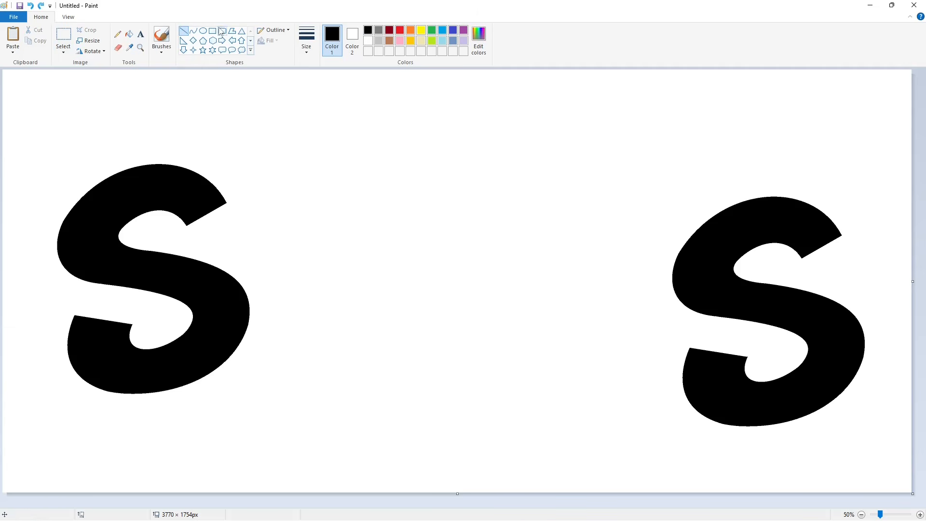
- Draw a closed, slanted M polygon about 545 × 605 px, overlapping the right bulge of the first S
{"action": "left_click", "coordinate": [232, 31]}
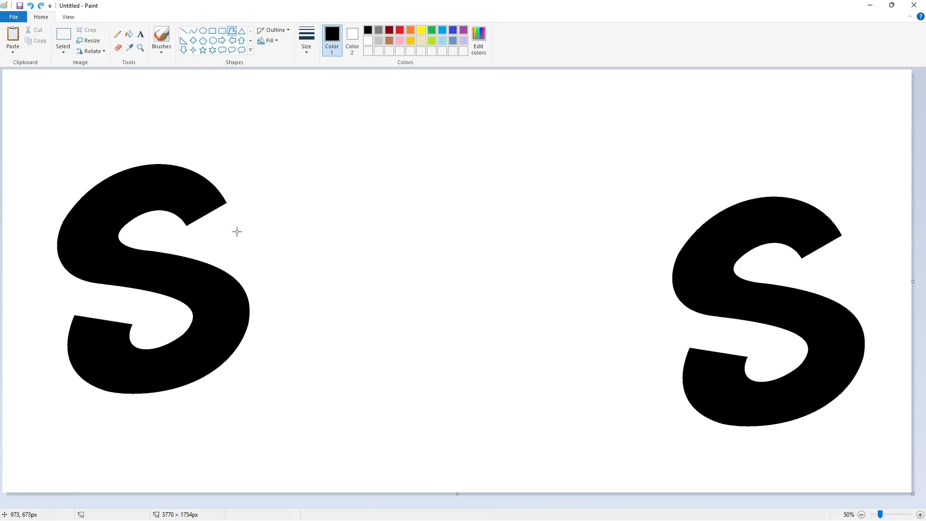
{"action": "left_click", "coordinate": [278, 365]}
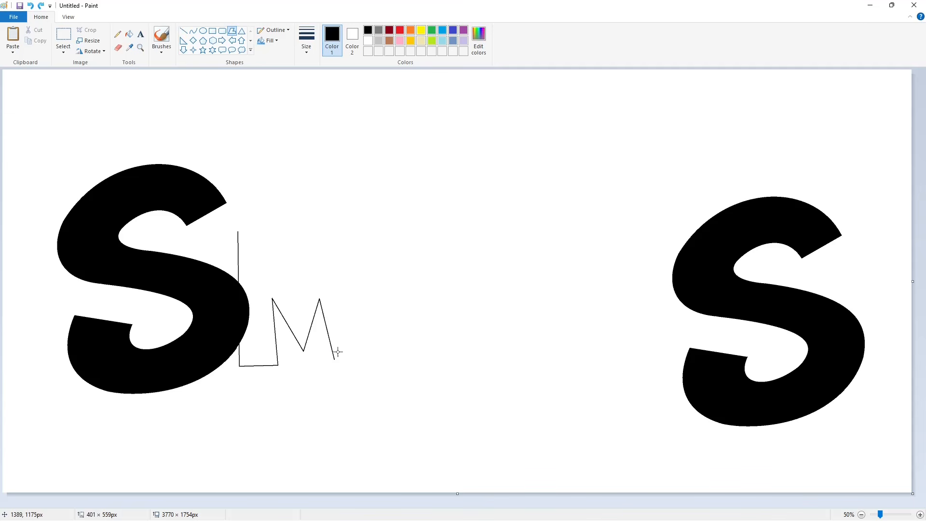
{"action": "left_click", "coordinate": [339, 220]}
{"action": "left_click", "coordinate": [309, 224]}
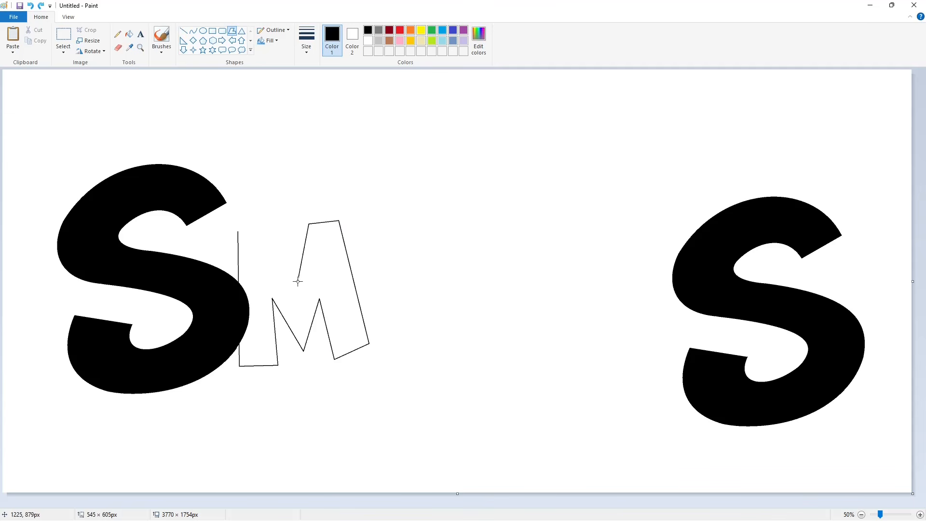
{"action": "left_click", "coordinate": [243, 232]}
- Fill the M outline black, and recolor the joined S and M purple
{"action": "left_click", "coordinate": [129, 34]}
{"action": "left_click", "coordinate": [255, 338]}
{"action": "left_click", "coordinate": [463, 30]}
{"action": "left_click", "coordinate": [345, 247]}
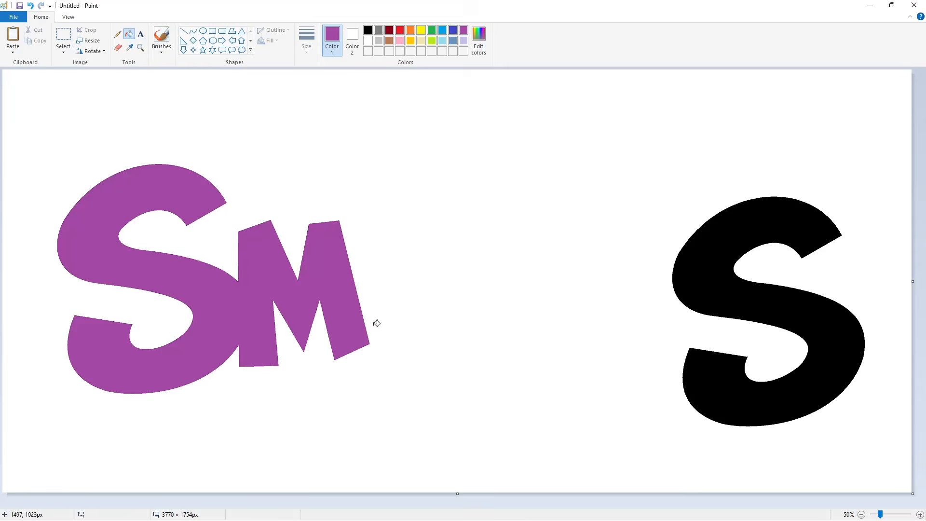
- Lay a black copy of the S over the purple S so that it overlaps the purple M
{"action": "scroll", "coordinate": [375, 320], "scroll_direction": "up", "scroll_amount": 1}
{"action": "key", "text": "ctrl+z"}
{"action": "key", "text": "ctrl+z"}
{"action": "key", "text": "ctrl+z"}
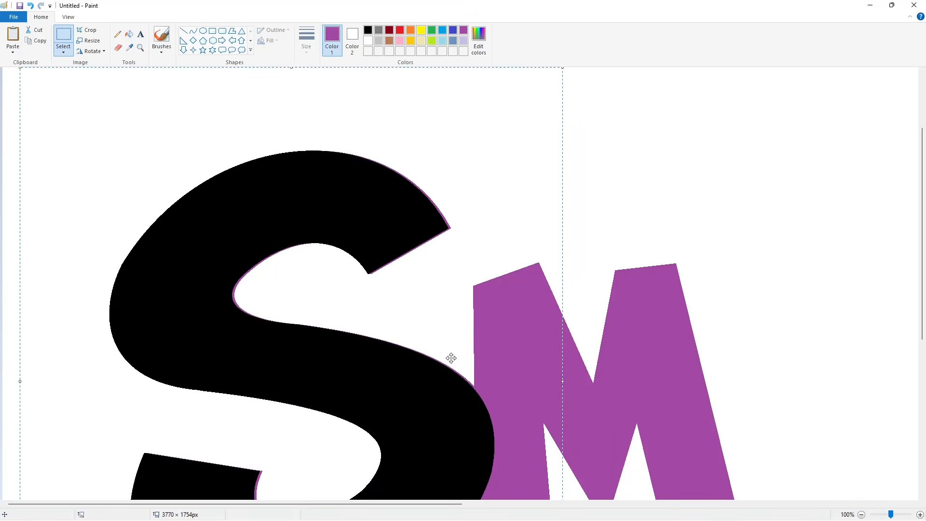
{"action": "left_click", "coordinate": [729, 354]}
{"action": "scroll", "coordinate": [729, 354], "scroll_direction": "down", "scroll_amount": 1}
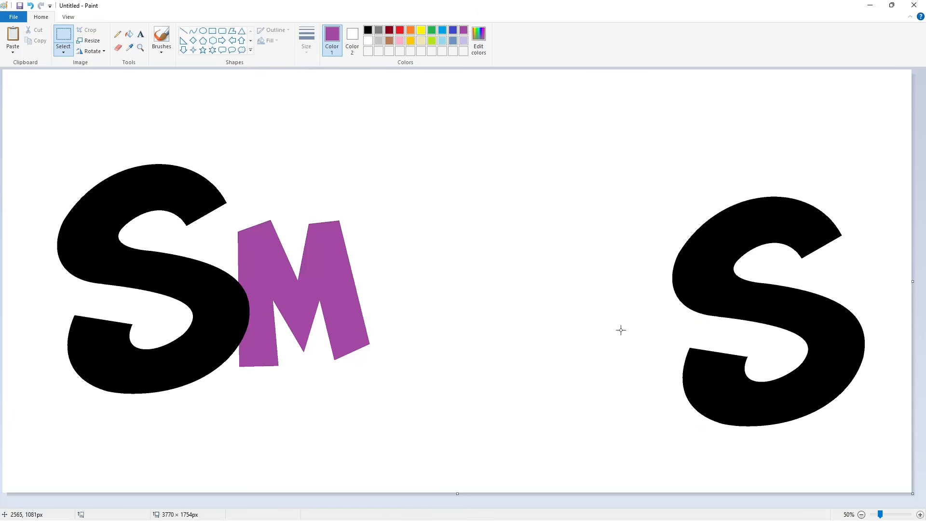
- Draw a dark red curve on the M around the S's right bulge and fill the enclosed band dark red
{"action": "left_click", "coordinate": [390, 30]}
{"action": "left_click", "coordinate": [193, 30]}
{"action": "left_click_drag", "start_coordinate": [238, 273], "coordinate": [239, 357]}
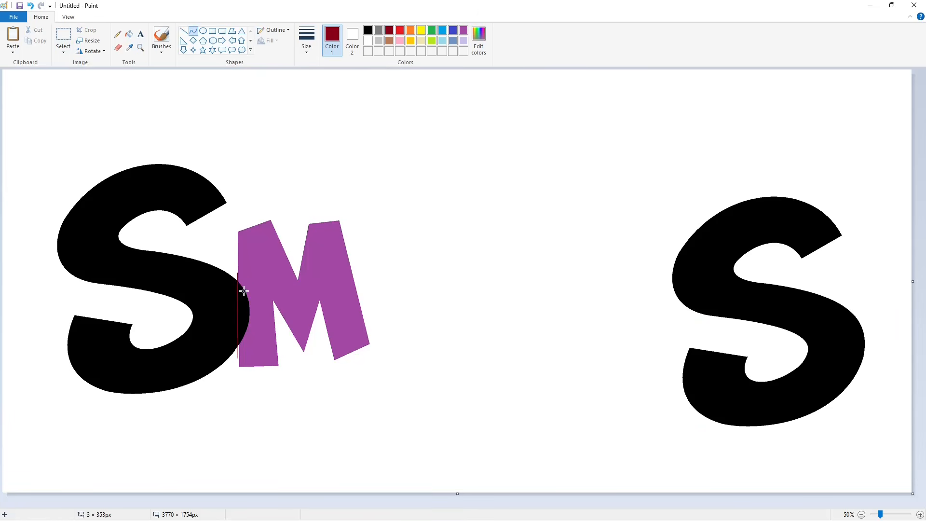
{"action": "left_click_drag", "start_coordinate": [241, 309], "coordinate": [265, 333]}
{"action": "left_click", "coordinate": [129, 34]}
{"action": "left_click", "coordinate": [243, 290]}
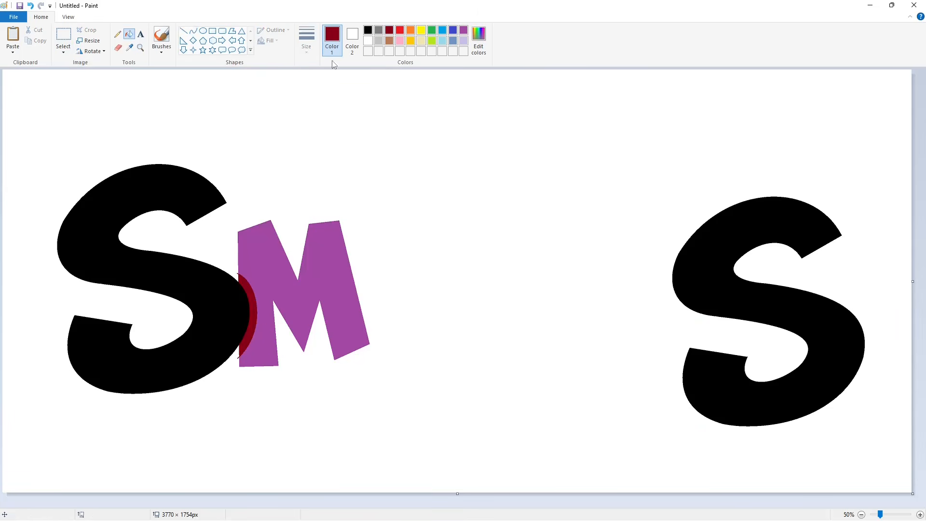
- Recolor the dark red band between the S and M white, and fill the M black
{"action": "left_click", "coordinate": [369, 40]}
{"action": "left_click", "coordinate": [244, 289]}
{"action": "left_click", "coordinate": [368, 30]}
{"action": "left_click", "coordinate": [336, 254]}
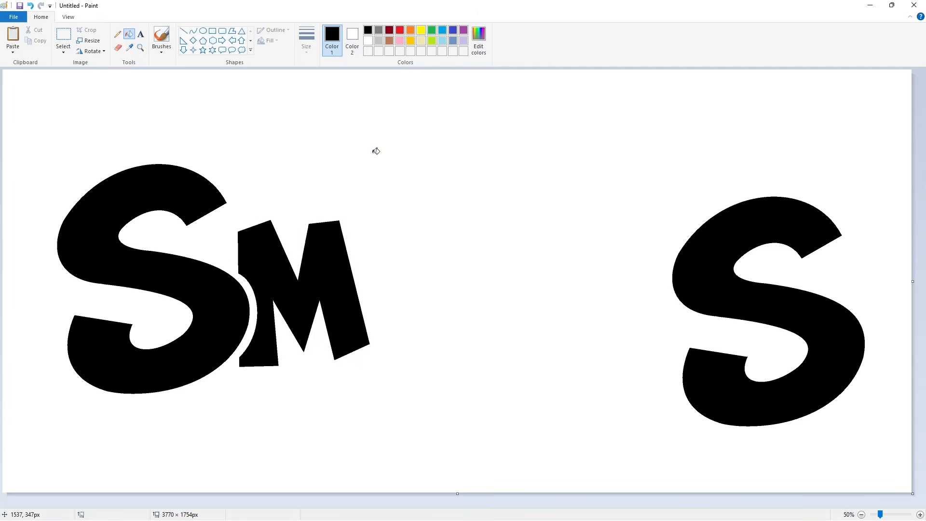
- Draw straight lines for the U's left side: a slanted line parallel to the M's right edge, the upper-left edge and the flat top
{"action": "left_click", "coordinate": [184, 31]}
{"action": "left_click_drag", "start_coordinate": [348, 232], "coordinate": [380, 355]}
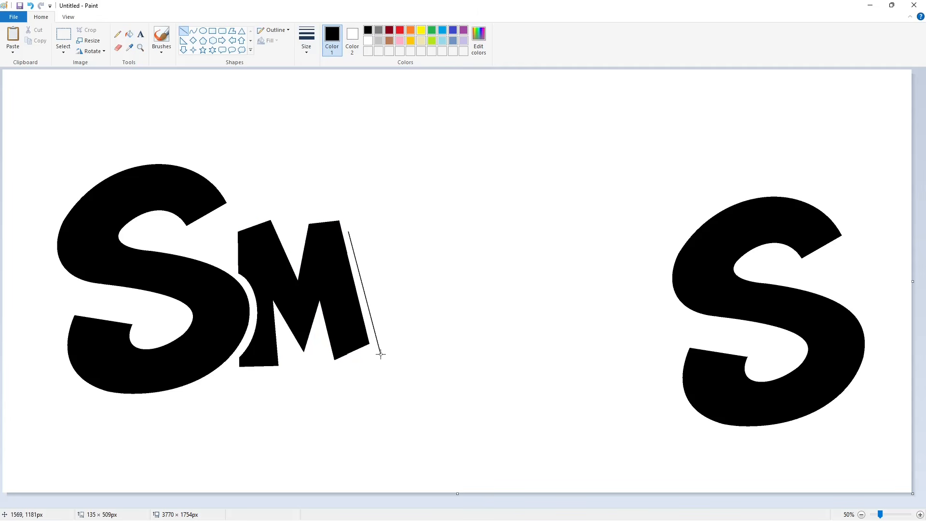
{"action": "left_click_drag", "start_coordinate": [348, 231], "coordinate": [353, 249]}
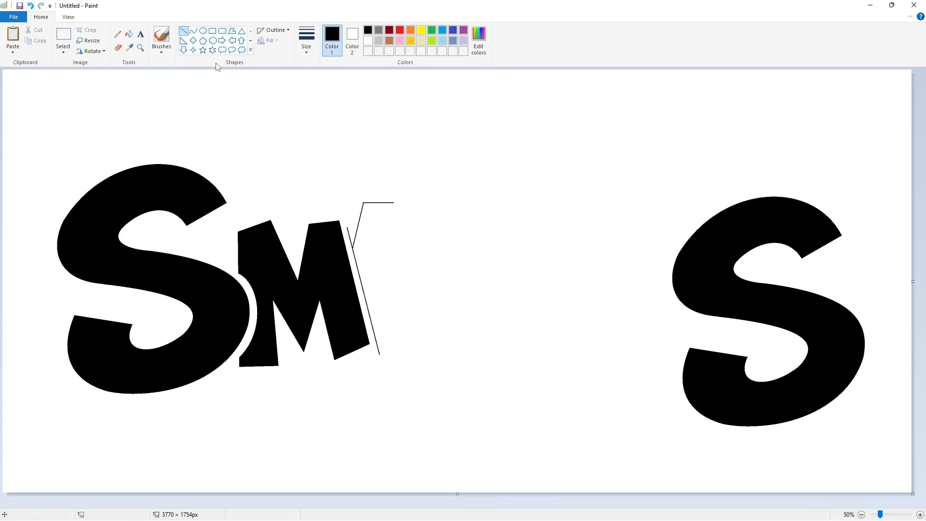
- Draw the U's inner contour with two joined curves, and add the slanted top edge of its right arm
{"action": "left_click", "coordinate": [193, 31]}
{"action": "mouse_move", "coordinate": [393, 202]}
{"action": "left_mouse_down"}
{"action": "mouse_move", "coordinate": [402, 302]}
{"action": "mouse_move", "coordinate": [376, 305]}
{"action": "left_mouse_up"}
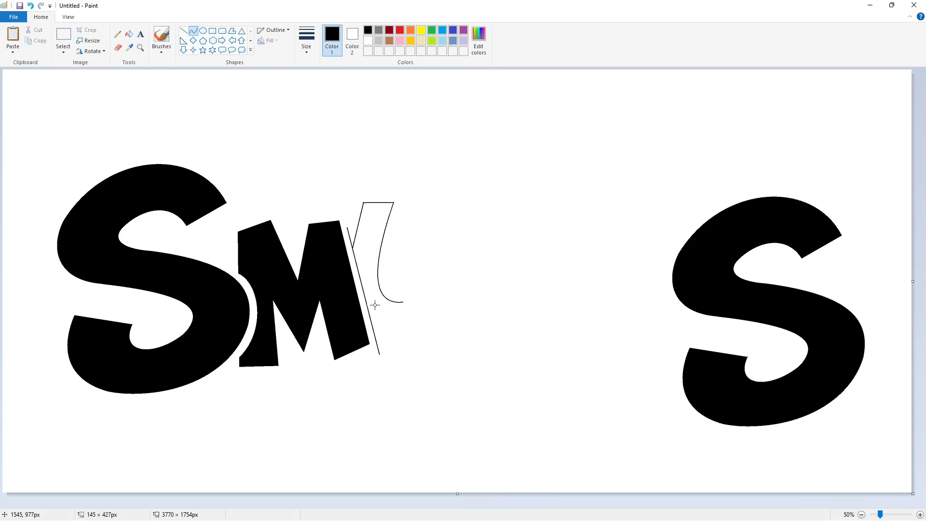
{"action": "mouse_move", "coordinate": [463, 288]}
{"action": "left_mouse_down"}
{"action": "mouse_move", "coordinate": [407, 304]}
{"action": "mouse_move", "coordinate": [414, 221]}
{"action": "left_mouse_up"}
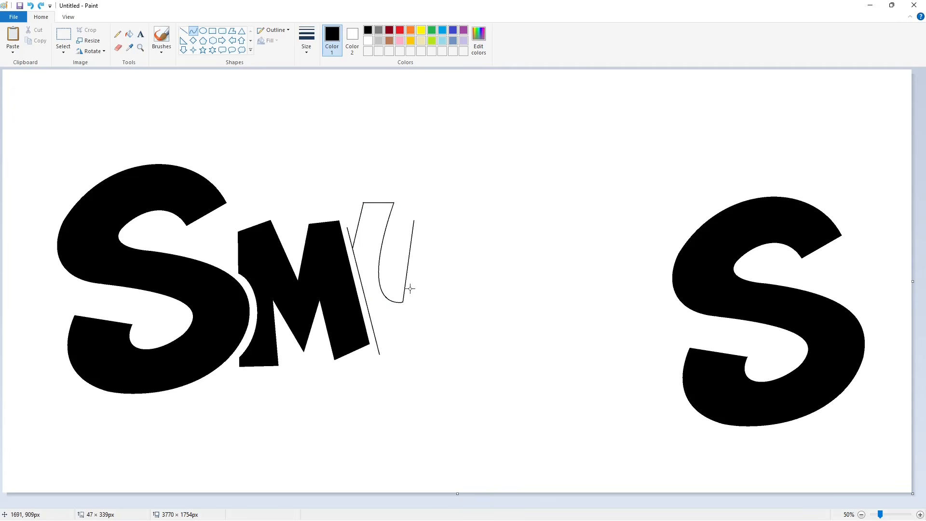
{"action": "left_click_drag", "start_coordinate": [410, 288], "coordinate": [436, 276]}
{"action": "left_click", "coordinate": [184, 31]}
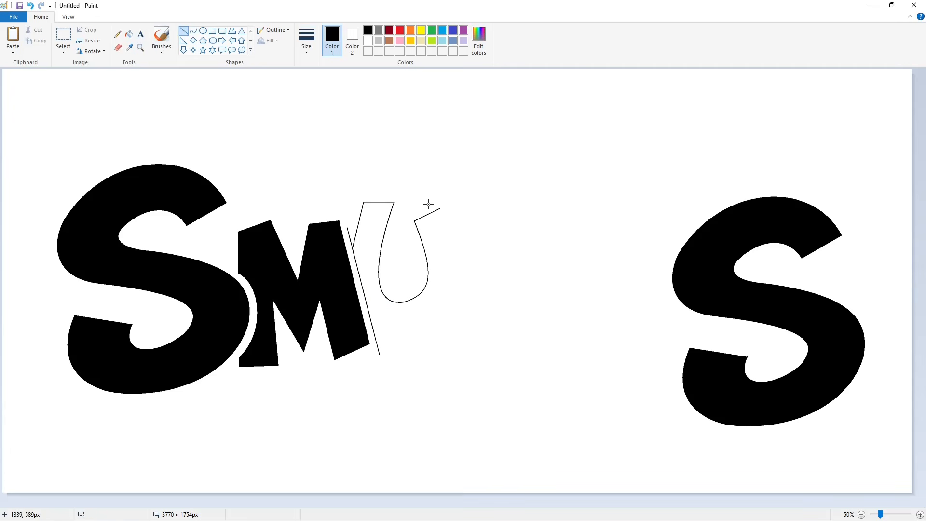
- Draw the U's outer curve from the top of its right arm around the bottom to the slanted left line
{"action": "left_click", "coordinate": [193, 31]}
{"action": "left_click_drag", "start_coordinate": [440, 209], "coordinate": [374, 328]}
{"action": "left_click_drag", "start_coordinate": [455, 290], "coordinate": [473, 280]}
{"action": "left_click_drag", "start_coordinate": [460, 304], "coordinate": [452, 339]}
{"action": "left_click", "coordinate": [130, 34]}
{"action": "left_click", "coordinate": [379, 300]}
{"action": "key", "text": "ctrl+z"}
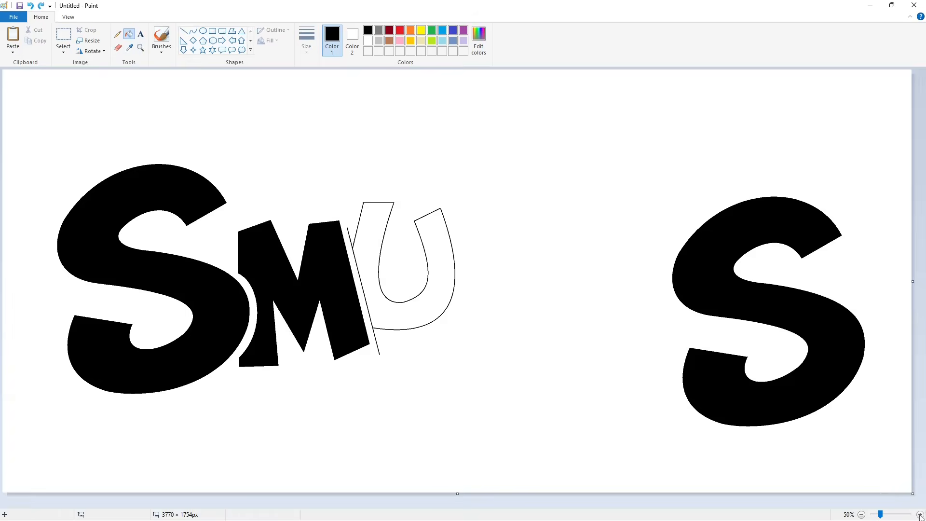
- Close the gap at the upper corner of the U's right arm with a short black line and fill the U black
{"action": "left_click", "coordinate": [921, 514]}
{"action": "left_click_drag", "start_coordinate": [360, 504], "coordinate": [540, 503]}
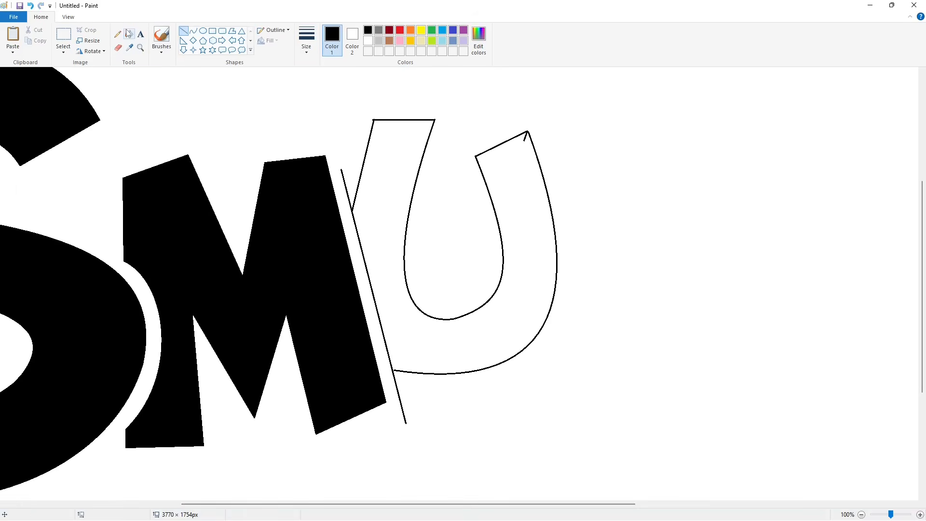
{"action": "left_click", "coordinate": [524, 138]}
- Cover the stray line ends and rough edges around the U with white, and fill the spare S white
{"action": "left_click", "coordinate": [184, 31]}
{"action": "left_click", "coordinate": [371, 42]}
{"action": "left_click_drag", "start_coordinate": [350, 217], "coordinate": [350, 218]}
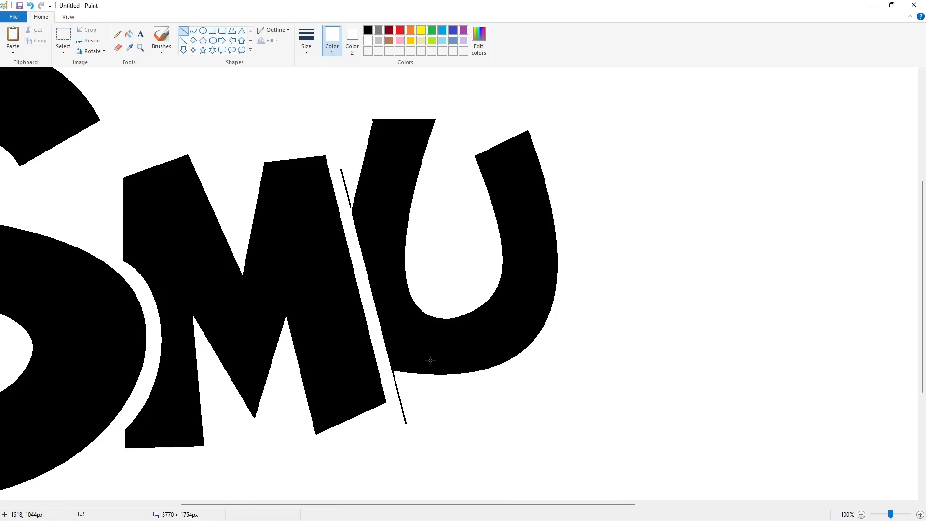
{"action": "left_click", "coordinate": [484, 378]}
{"action": "left_click_drag", "start_coordinate": [366, 135], "coordinate": [373, 99]}
{"action": "left_click", "coordinate": [411, 117]}
{"action": "left_click", "coordinate": [129, 33]}
{"action": "scroll", "coordinate": [796, 305], "scroll_direction": "down", "scroll_amount": 1}
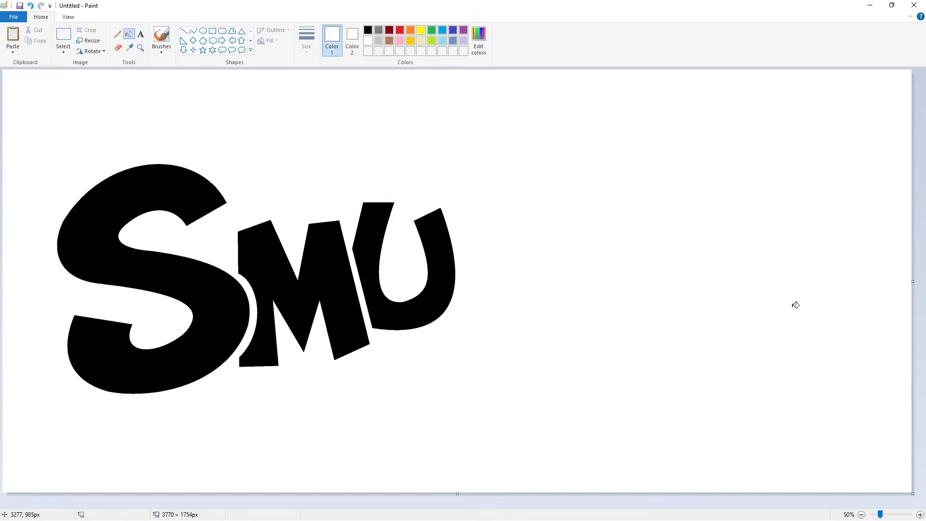
- Duplicate the area containing the U and place the copy in the lower-right corner of the canvas
{"action": "left_click", "coordinate": [63, 35]}
{"action": "left_click_drag", "start_coordinate": [495, 149], "coordinate": [351, 427]}
{"action": "key", "text": "ctrl+c"}
{"action": "key", "text": "ctrl+v"}
{"action": "left_click_drag", "start_coordinate": [81, 183], "coordinate": [878, 410]}
{"action": "left_click", "coordinate": [359, 148]}
- Draw the R's left edge in black, about 630 px tall and overlapping the U, and the outer curve of its bowl
{"action": "left_click", "coordinate": [183, 31]}
{"action": "left_click_drag", "start_coordinate": [452, 176], "coordinate": [449, 330]}
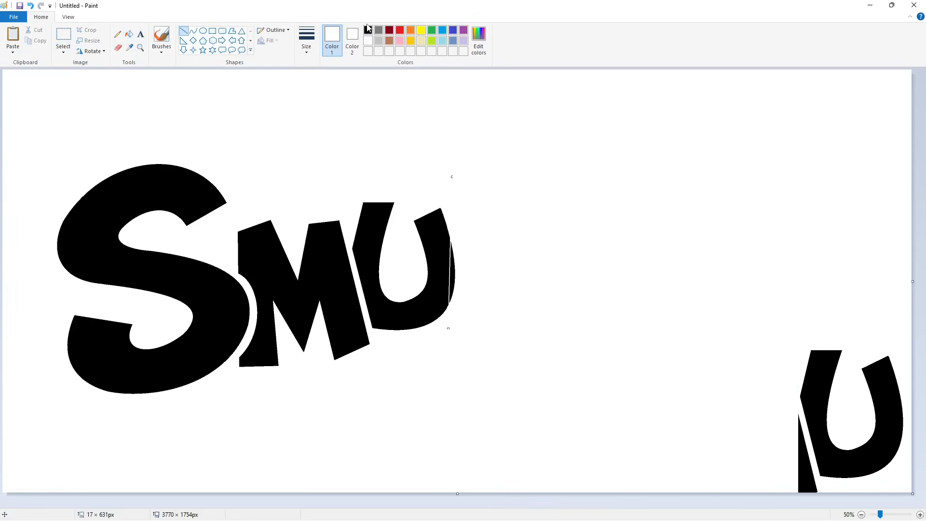
{"action": "left_click", "coordinate": [369, 30]}
{"action": "left_click", "coordinate": [193, 30]}
{"action": "mouse_move", "coordinate": [452, 177]}
{"action": "left_mouse_down"}
{"action": "mouse_move", "coordinate": [507, 248]}
{"action": "mouse_move", "coordinate": [509, 276]}
{"action": "left_mouse_up"}
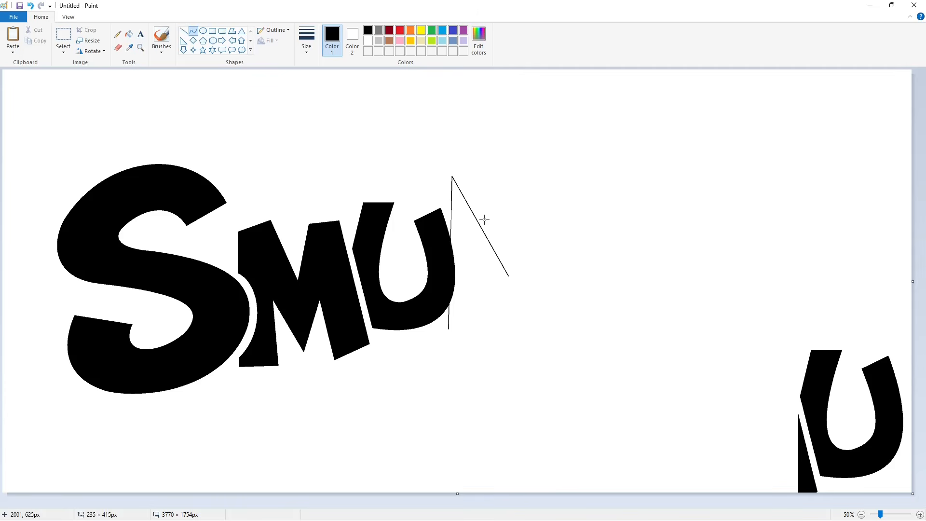
{"action": "mouse_move", "coordinate": [482, 217]}
{"action": "left_mouse_down"}
{"action": "mouse_move", "coordinate": [604, 235]}
{"action": "mouse_move", "coordinate": [451, 182]}
{"action": "mouse_move", "coordinate": [507, 273]}
{"action": "mouse_move", "coordinate": [588, 171]}
{"action": "mouse_move", "coordinate": [610, 234]}
{"action": "mouse_move", "coordinate": [454, 178]}
{"action": "mouse_move", "coordinate": [507, 271]}
{"action": "mouse_move", "coordinate": [608, 150]}
{"action": "mouse_move", "coordinate": [602, 242]}
{"action": "mouse_move", "coordinate": [598, 227]}
{"action": "left_mouse_up"}
- Draw the R's stem bottom and inner edge, its diagonal leg, and the inner curve of its bowl
{"action": "left_click", "coordinate": [184, 31]}
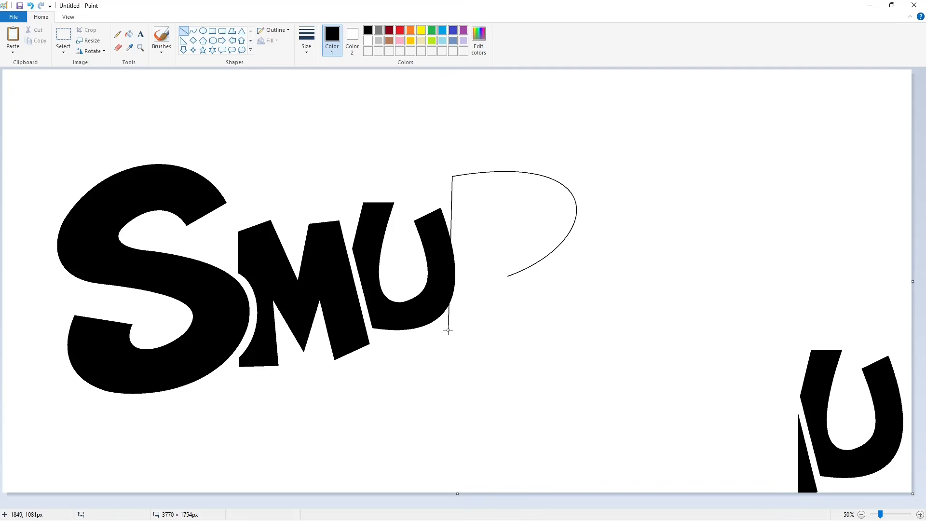
{"action": "left_click_drag", "start_coordinate": [484, 320], "coordinate": [484, 181]}
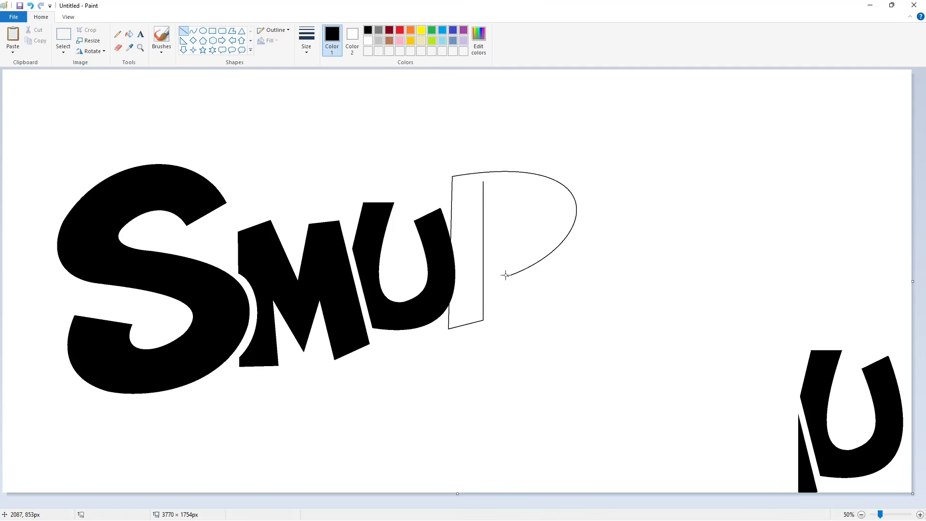
{"action": "left_click_drag", "start_coordinate": [508, 276], "coordinate": [569, 297]}
{"action": "left_click_drag", "start_coordinate": [548, 327], "coordinate": [468, 288]}
{"action": "left_click", "coordinate": [193, 31]}
{"action": "left_click_drag", "start_coordinate": [483, 254], "coordinate": [554, 234]}
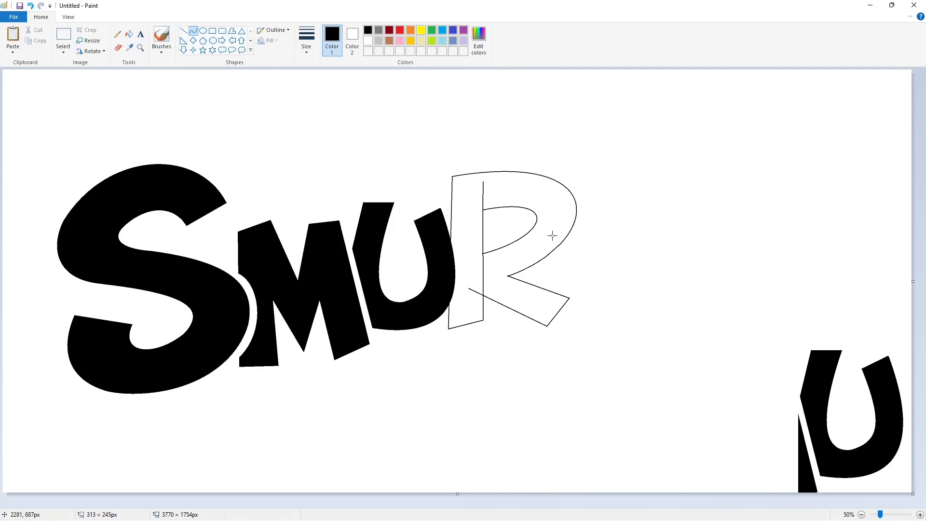
- Fill the R black, and recolour the joined R and U purple
{"action": "left_click", "coordinate": [128, 34]}
{"action": "left_click", "coordinate": [484, 249]}
{"action": "left_click", "coordinate": [464, 31]}
{"action": "left_click", "coordinate": [551, 210]}
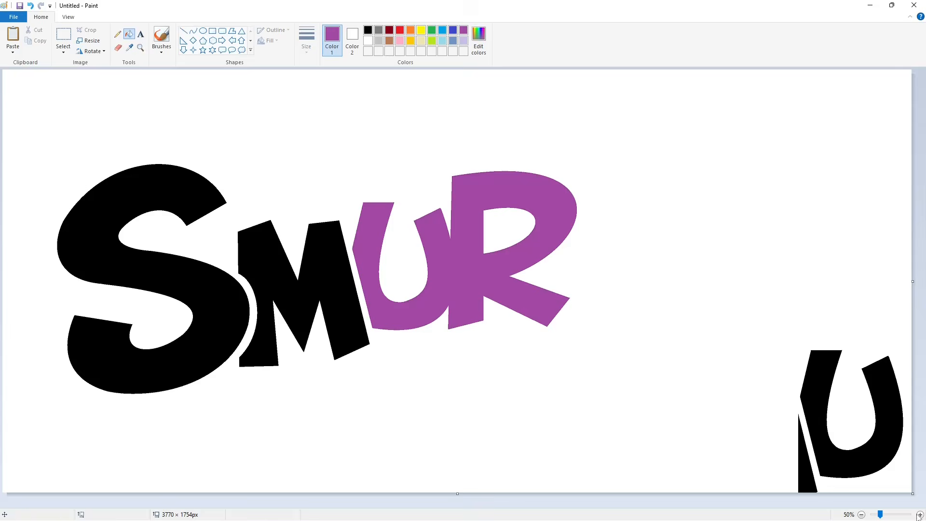
- Paste the copied black U exactly over the purple U so that only the R stays purple
{"action": "scroll", "coordinate": [534, 424], "scroll_direction": "up", "scroll_amount": 2}
{"action": "scroll", "coordinate": [534, 424], "scroll_direction": "down", "scroll_amount": 1}
{"action": "scroll", "coordinate": [534, 424], "scroll_direction": "up", "scroll_amount": 3}
{"action": "key", "text": "ctrl+v"}
{"action": "left_click_drag", "start_coordinate": [103, 247], "coordinate": [373, 301]}
- Clean the top edge of the U's left arm with a short white line
{"action": "left_click", "coordinate": [184, 31]}
{"action": "left_click", "coordinate": [369, 40]}
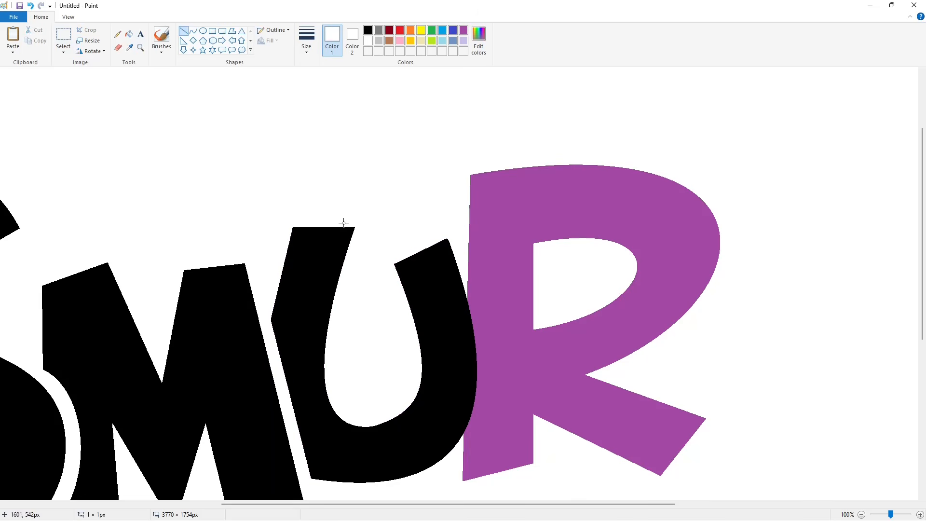
{"action": "left_click_drag", "start_coordinate": [344, 224], "coordinate": [363, 225]}
{"action": "scroll", "coordinate": [608, 357], "scroll_direction": "down", "scroll_amount": 3}
{"action": "scroll", "coordinate": [634, 379], "scroll_direction": "down", "scroll_amount": 1}
- Draw a dark red curve across the R, parallel to the U's right edge, and fill the strip between them dark red
{"action": "left_click", "coordinate": [193, 32]}
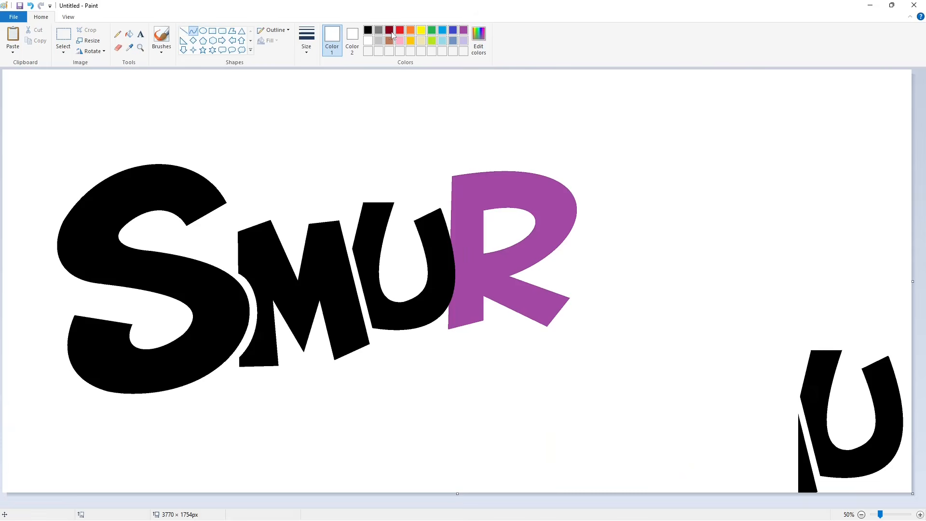
{"action": "left_click", "coordinate": [390, 30]}
{"action": "mouse_move", "coordinate": [451, 217]}
{"action": "left_mouse_down"}
{"action": "mouse_move", "coordinate": [448, 316]}
{"action": "mouse_move", "coordinate": [464, 303]}
{"action": "left_mouse_up"}
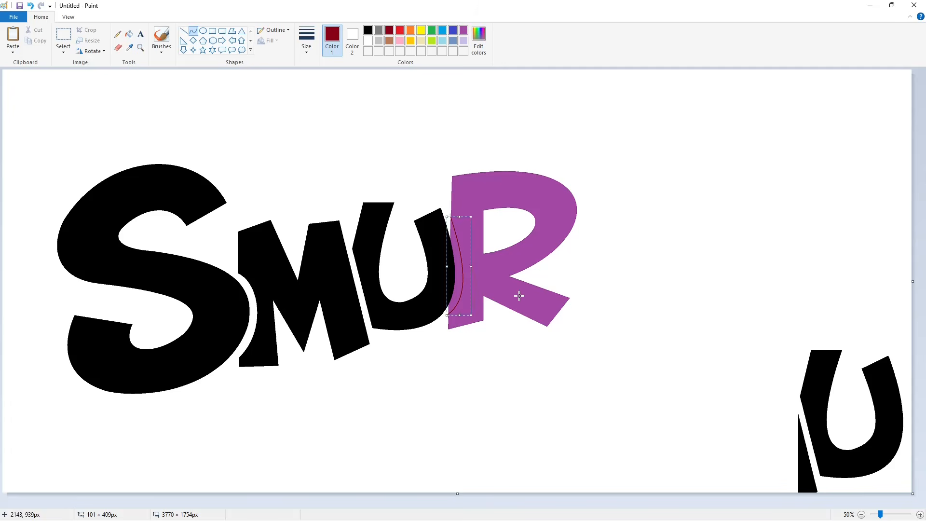
{"action": "left_click", "coordinate": [129, 33]}
{"action": "left_click", "coordinate": [454, 243]}
- Fill the dark red strip between U and R white and the purple R black
{"action": "left_click", "coordinate": [368, 41]}
{"action": "left_click", "coordinate": [454, 239]}
{"action": "left_click", "coordinate": [368, 31]}
{"action": "left_click", "coordinate": [507, 192]}
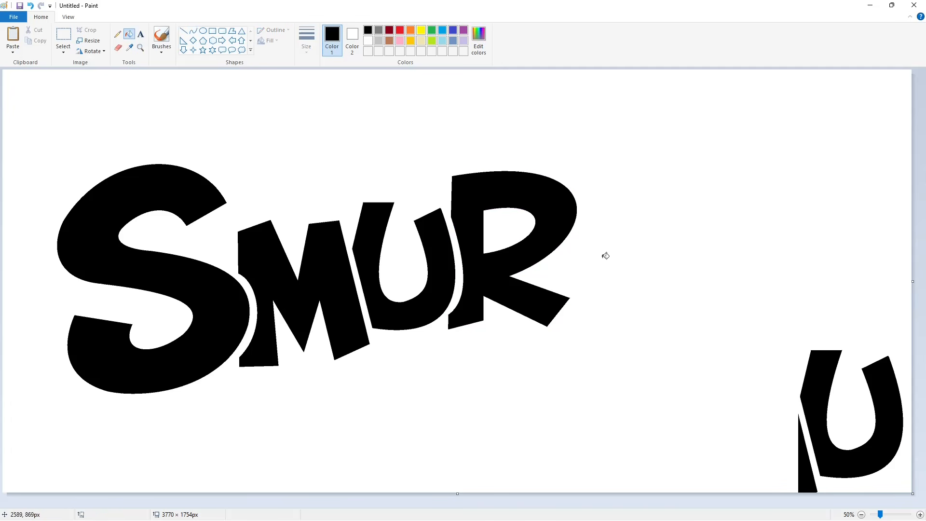
- Fill the spare U and the letter fragment beside it white
{"action": "left_click", "coordinate": [368, 40]}
{"action": "left_click", "coordinate": [823, 437]}
{"action": "left_click", "coordinate": [805, 441]}
- Duplicate the area containing the R and place the copy in the lower-right corner of the canvas
{"action": "left_click", "coordinate": [59, 36]}
{"action": "left_click_drag", "start_coordinate": [435, 121], "coordinate": [605, 356]}
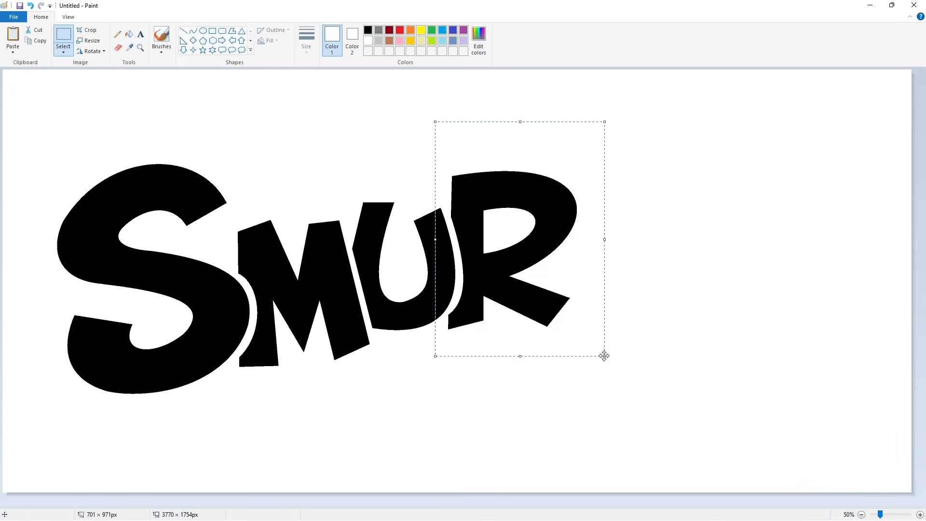
{"action": "key", "text": "ctrl+c"}
{"action": "key", "text": "ctrl+v"}
{"action": "left_click_drag", "start_coordinate": [79, 157], "coordinate": [826, 359]}
{"action": "left_click", "coordinate": [492, 254]}
- Draw the outline of an F as a black polygon about 541 × 801 px, overlapping the R's bowl
{"action": "left_click", "coordinate": [233, 32]}
{"action": "left_click", "coordinate": [369, 31]}
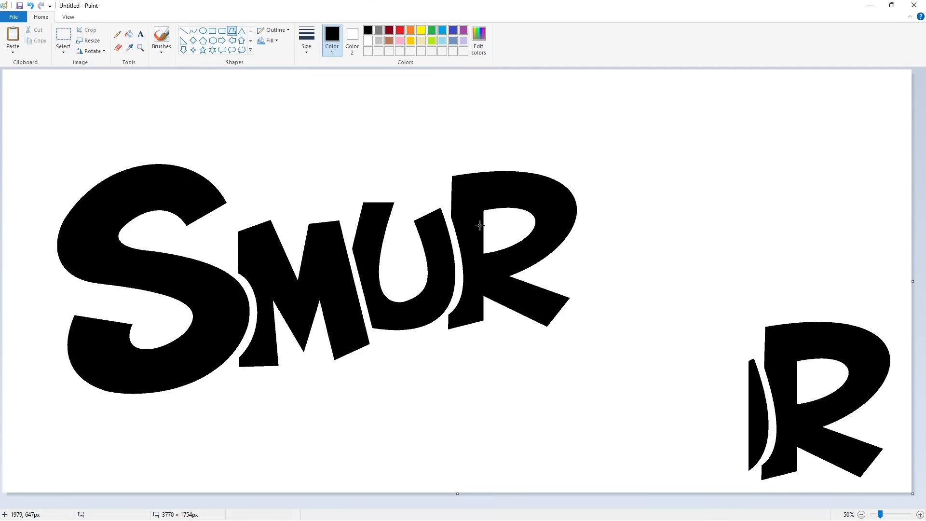
{"action": "left_click_drag", "start_coordinate": [568, 175], "coordinate": [581, 349]}
{"action": "left_click", "coordinate": [628, 338]}
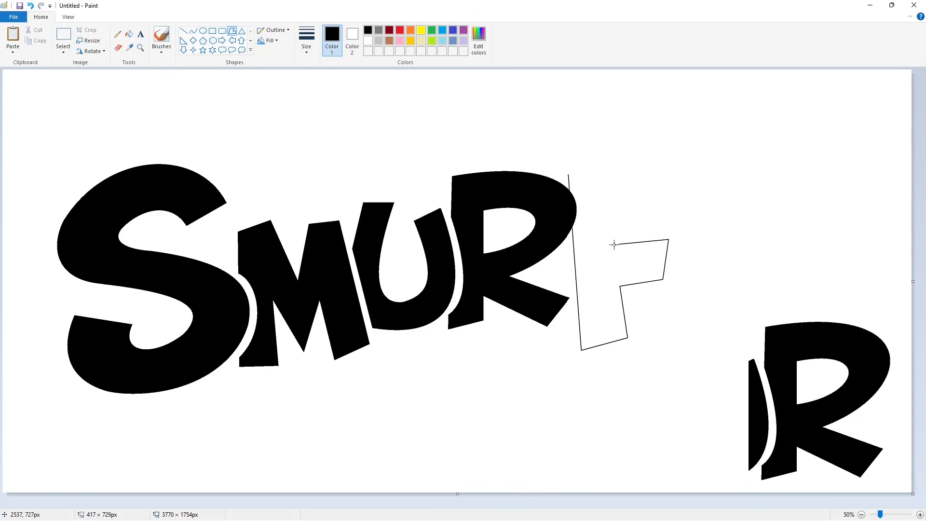
{"action": "double_click", "coordinate": [700, 157]}
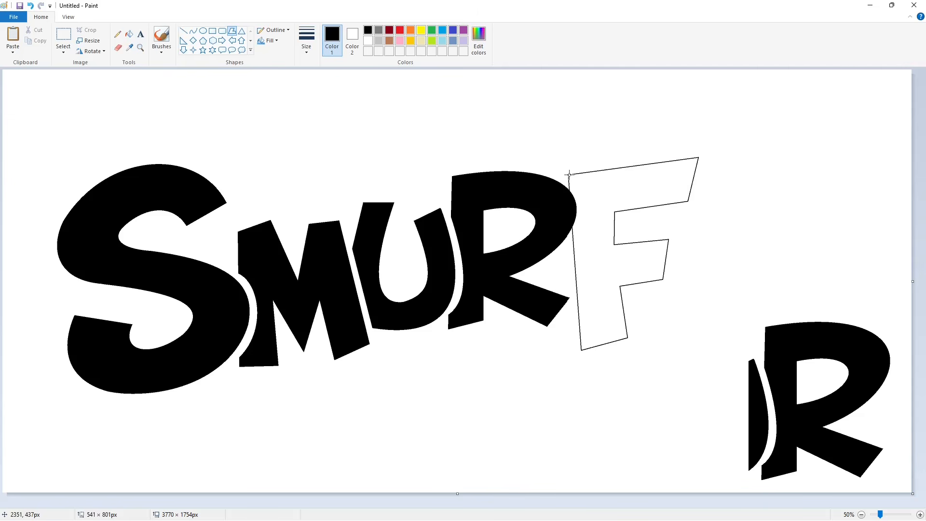
- Fill the F black, and recolour the joined F and R purple
{"action": "left_click", "coordinate": [129, 34]}
{"action": "left_click", "coordinate": [594, 250]}
{"action": "left_click", "coordinate": [463, 30]}
{"action": "left_click", "coordinate": [642, 260]}
{"action": "left_click", "coordinate": [921, 515]}
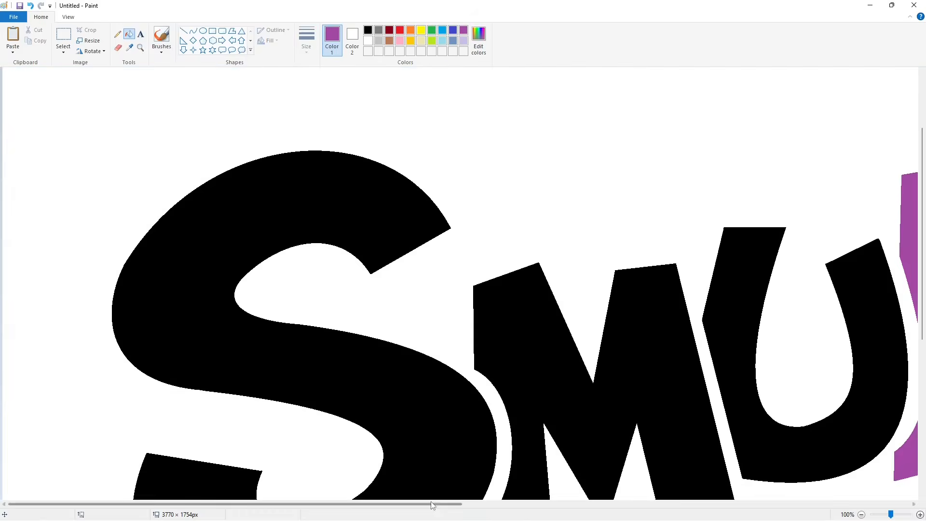
{"action": "left_click_drag", "start_coordinate": [432, 504], "coordinate": [757, 504]}
{"action": "key", "text": "ctrl+v"}
{"action": "left_click_drag", "start_coordinate": [150, 261], "coordinate": [355, 256]}
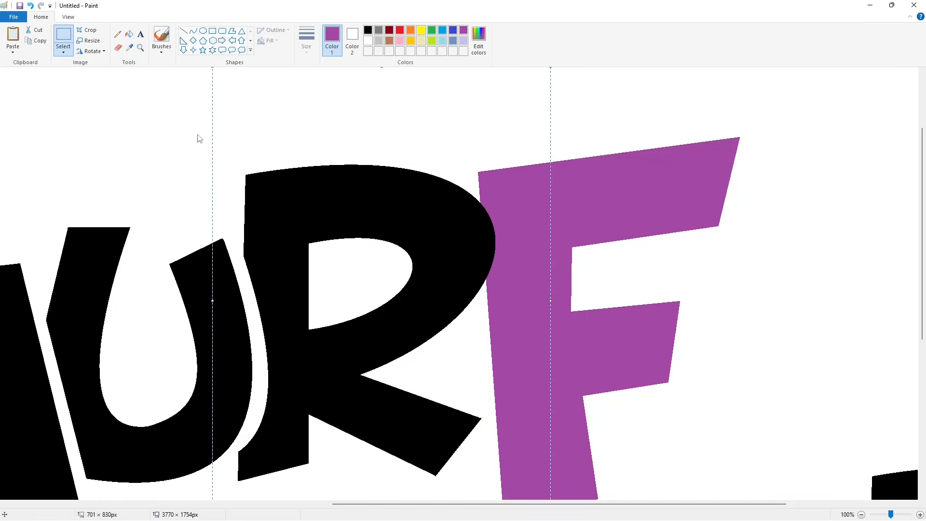
{"action": "left_click", "coordinate": [183, 31]}
{"action": "key", "text": "ctrl+z"}
- Paste the copied black R exactly over the purple R and clean the spot between its leg and the F with white
{"action": "key", "text": "ctrl+v"}
{"action": "left_click_drag", "start_coordinate": [82, 216], "coordinate": [294, 216]}
{"action": "left_click", "coordinate": [161, 147]}
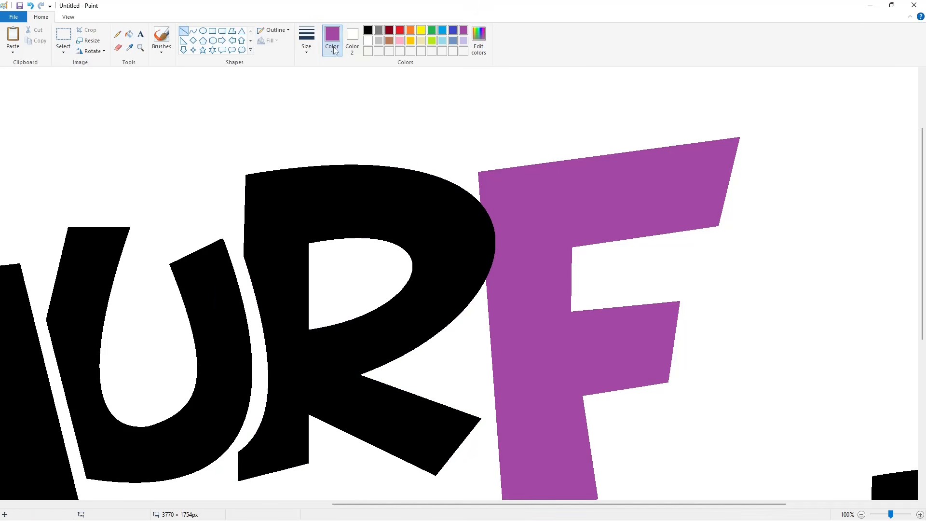
{"action": "left_click", "coordinate": [368, 41]}
{"action": "left_click_drag", "start_coordinate": [488, 422], "coordinate": [494, 429]}
{"action": "scroll", "coordinate": [757, 465], "scroll_direction": "down", "scroll_amount": 1}
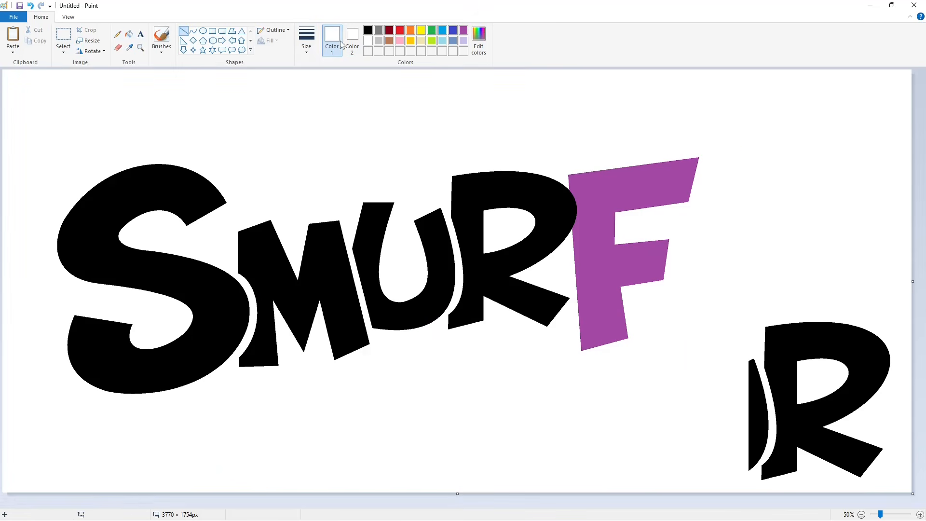
- Fill the spare R and the fragment beside it white, and set the Curve tool to dark red with a different line thickness
{"action": "left_click", "coordinate": [130, 34]}
{"action": "left_click", "coordinate": [787, 386]}
{"action": "left_click", "coordinate": [759, 389]}
{"action": "left_click", "coordinate": [194, 31]}
{"action": "left_click", "coordinate": [389, 30]}
{"action": "left_click", "coordinate": [306, 39]}
{"action": "left_click", "coordinate": [330, 82]}
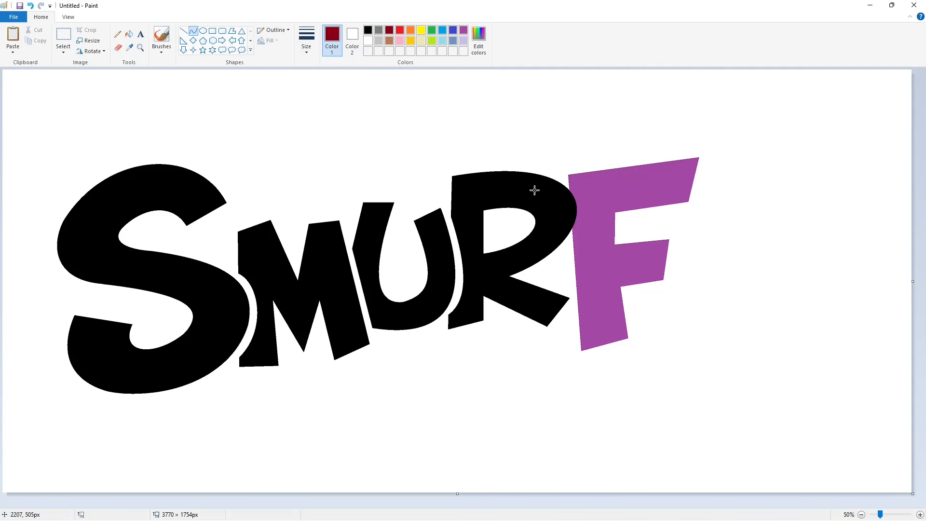
{"action": "left_click_drag", "start_coordinate": [567, 180], "coordinate": [573, 241]}
{"action": "left_click", "coordinate": [587, 205]}
{"action": "left_click", "coordinate": [590, 225]}
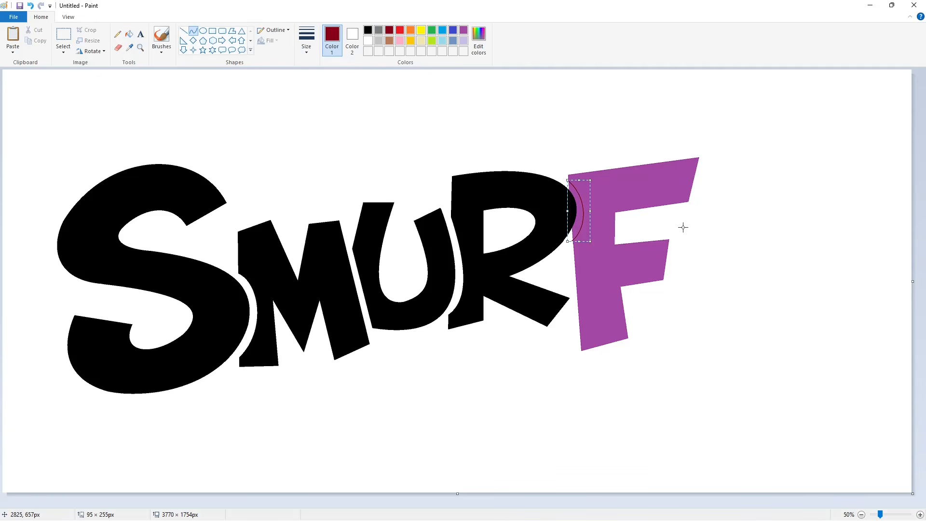
{"action": "key", "text": "ctrl+z"}
- Draw a dark red curve across the F, parallel to the R's bowl, and fill the strip between them dark red
{"action": "left_click_drag", "start_coordinate": [568, 179], "coordinate": [572, 241]}
{"action": "left_click", "coordinate": [586, 199]}
{"action": "left_click", "coordinate": [586, 225]}
{"action": "left_click", "coordinate": [129, 34]}
{"action": "left_click", "coordinate": [580, 212]}
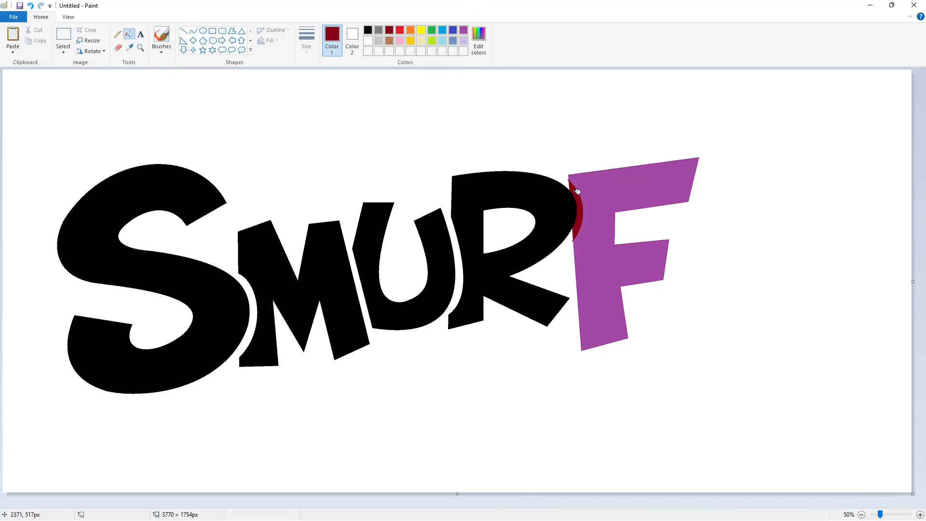
- Fill the dark red strip between R and F white and the purple F black
{"action": "left_click", "coordinate": [368, 43]}
{"action": "left_click", "coordinate": [576, 194]}
{"action": "left_click", "coordinate": [599, 188]}
{"action": "key", "text": "ctrl+z"}
{"action": "left_click", "coordinate": [367, 29]}
{"action": "left_click", "coordinate": [613, 182]}
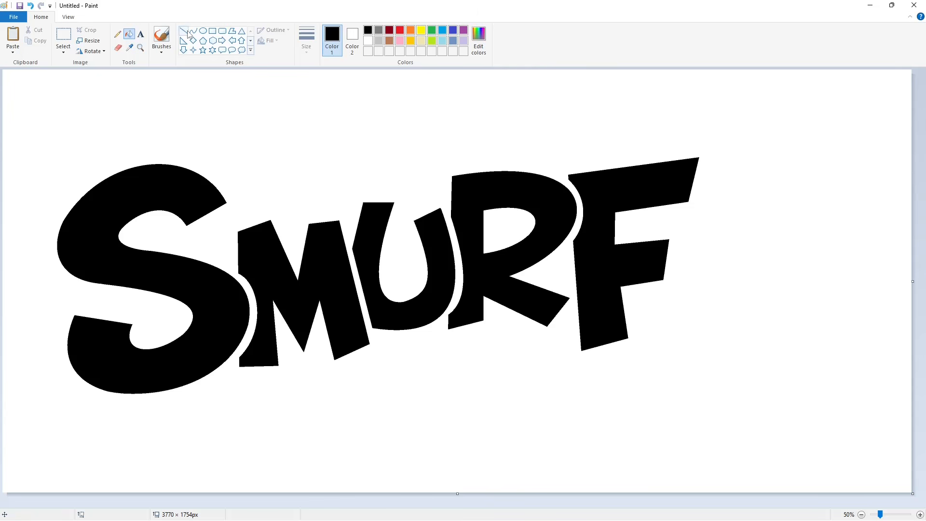
- Duplicate the area containing the right ends of the F's arms and place the copy in the lower-right corner of the canvas
{"action": "left_click", "coordinate": [63, 36]}
{"action": "left_click_drag", "start_coordinate": [734, 117], "coordinate": [628, 265]}
{"action": "key", "text": "ctrl+c"}
{"action": "key", "text": "ctrl+v"}
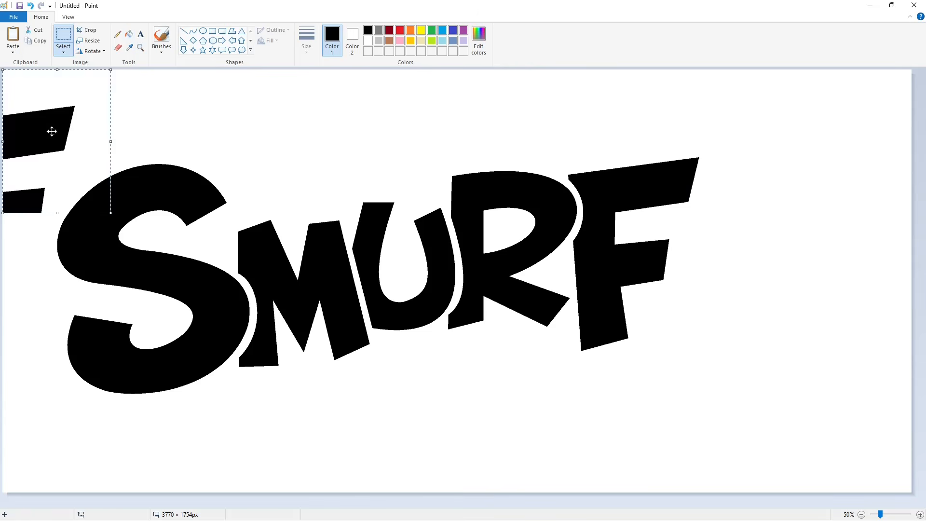
{"action": "left_click_drag", "start_coordinate": [52, 132], "coordinate": [873, 403]}
{"action": "left_click", "coordinate": [601, 343]}
- Draw the final S's top outer curve, about 391 × 167 px, and its left outer curve, about 249 × 195 px, in black beside the F
{"action": "left_click", "coordinate": [194, 31]}
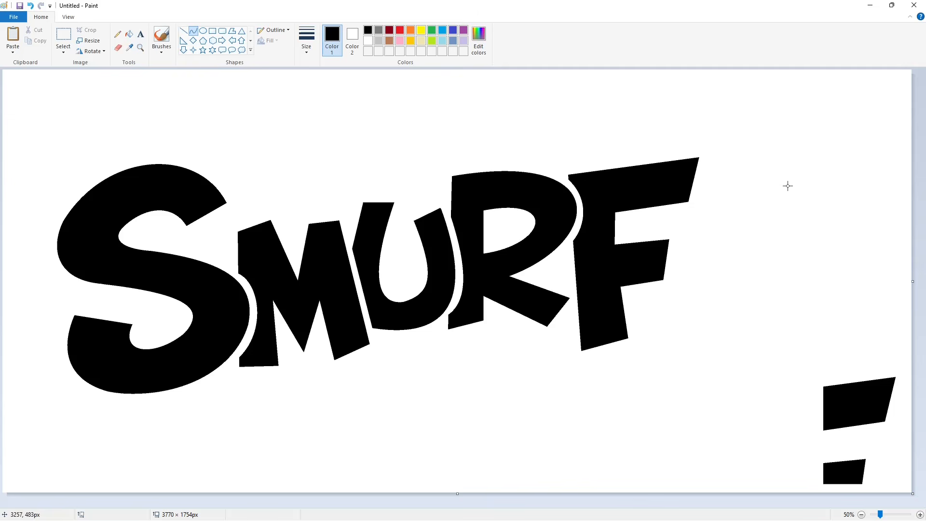
{"action": "left_click_drag", "start_coordinate": [789, 186], "coordinate": [720, 151]}
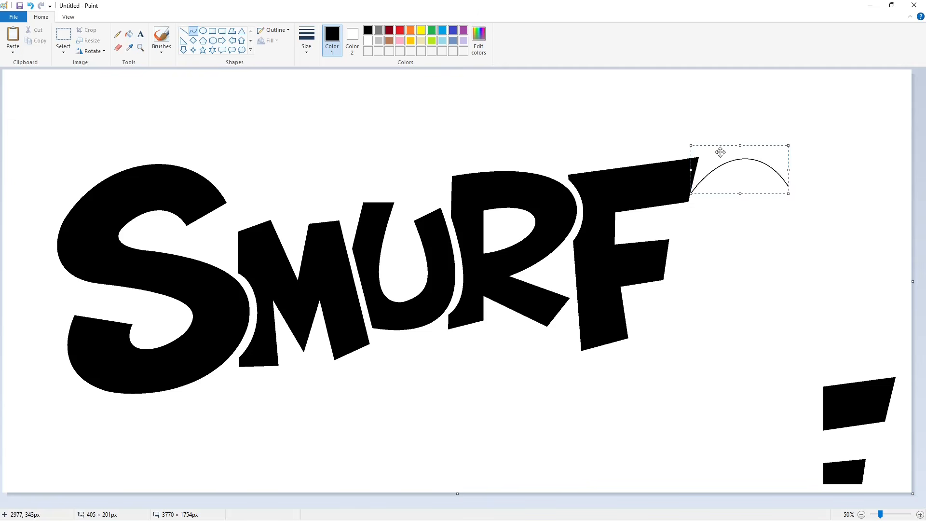
{"action": "key", "text": "ctrl+z"}
{"action": "left_click_drag", "start_coordinate": [790, 184], "coordinate": [696, 185]}
{"action": "mouse_move", "coordinate": [764, 167]}
{"action": "left_mouse_down"}
{"action": "mouse_move", "coordinate": [766, 145]}
{"action": "mouse_move", "coordinate": [729, 152]}
{"action": "left_mouse_up"}
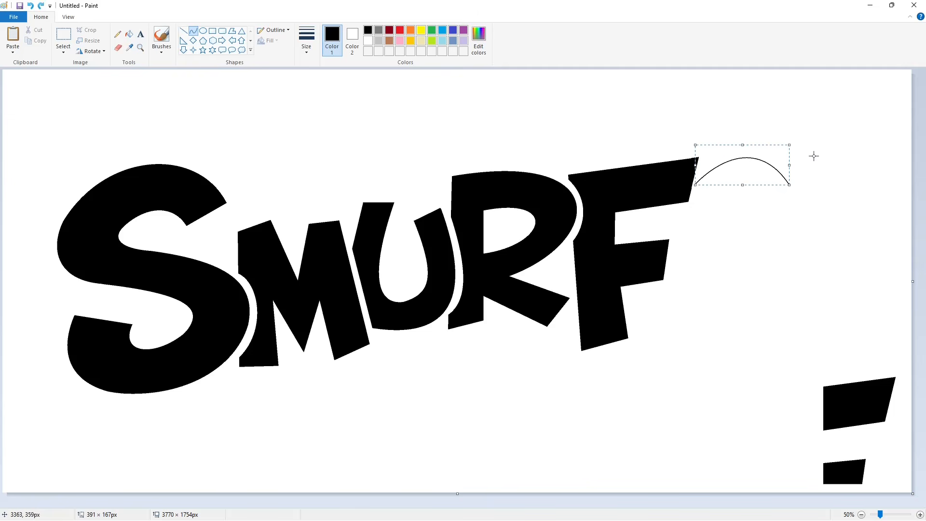
{"action": "left_click", "coordinate": [815, 155]}
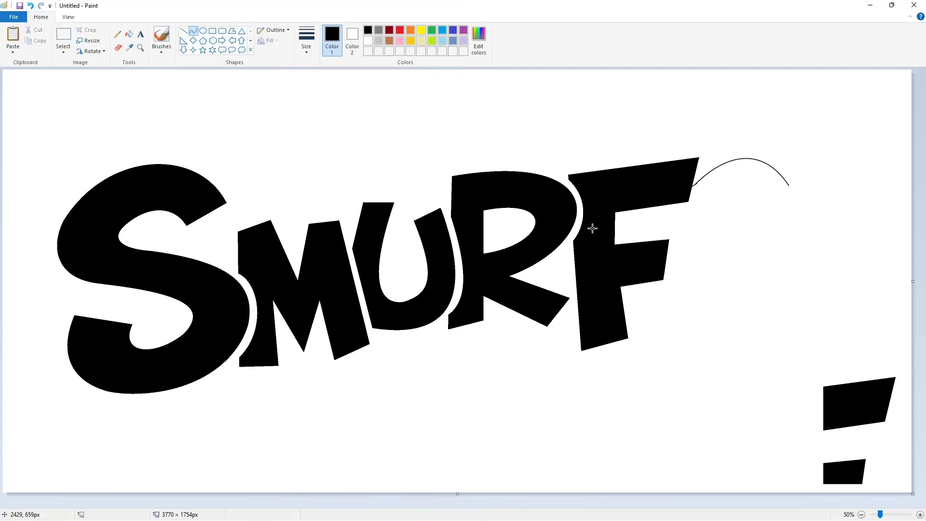
{"action": "left_click_drag", "start_coordinate": [678, 206], "coordinate": [668, 261]}
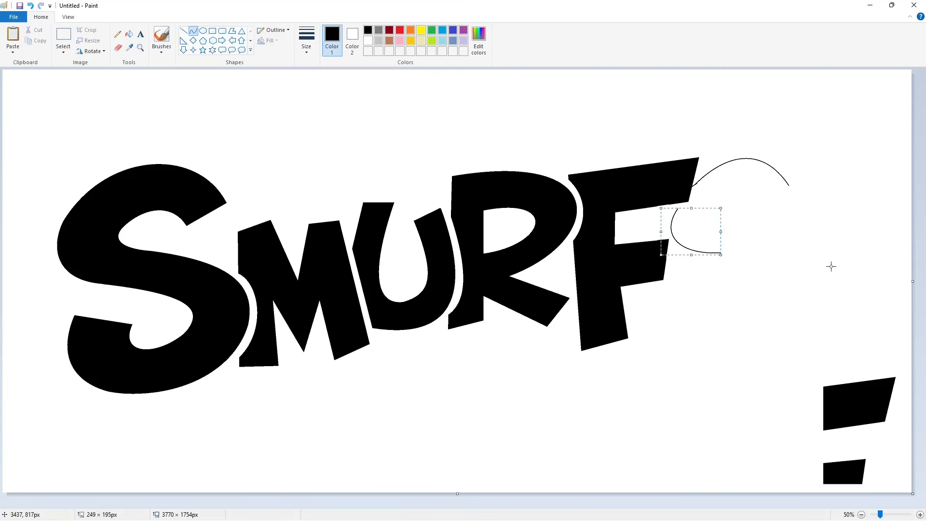
- Draw the final S's slanted upper end, the inner curve of its upper bowl, and the curves of its spine
{"action": "left_click", "coordinate": [184, 31]}
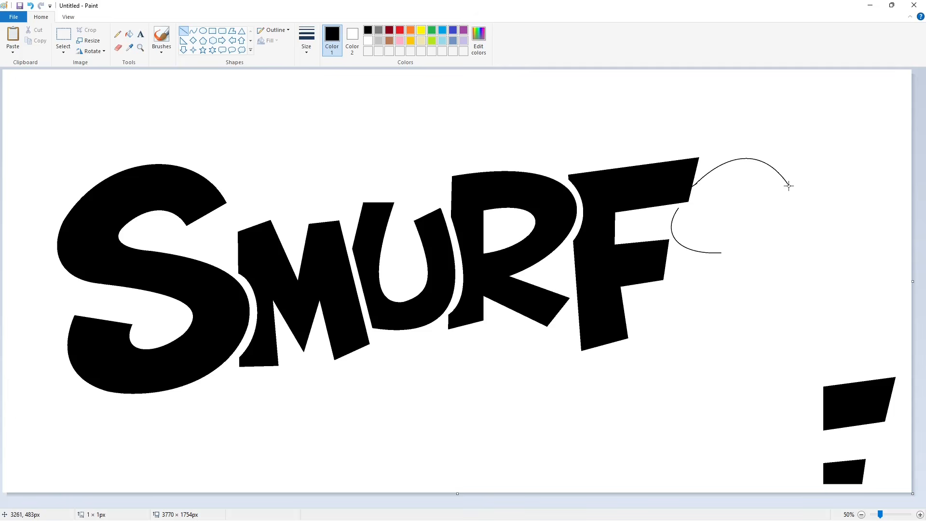
{"action": "left_click", "coordinate": [193, 31]}
{"action": "left_click_drag", "start_coordinate": [762, 206], "coordinate": [740, 182]}
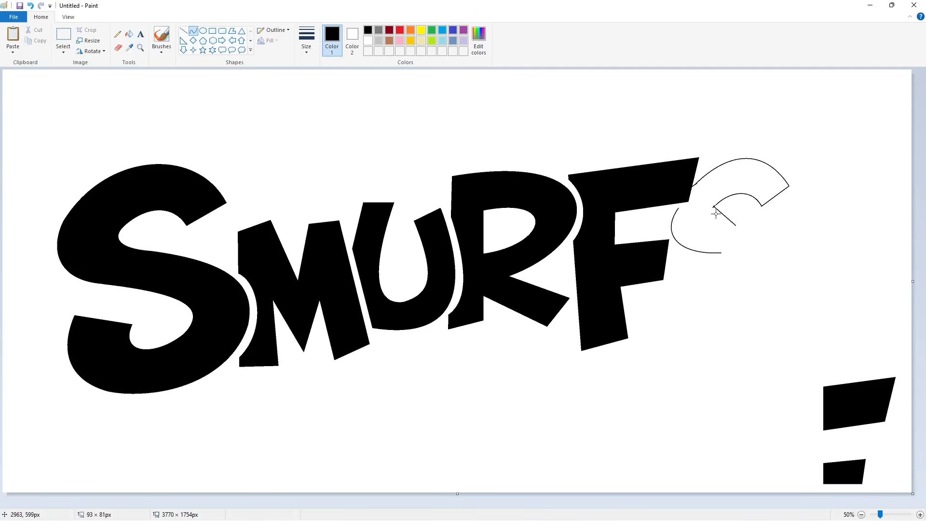
{"action": "left_click_drag", "start_coordinate": [711, 227], "coordinate": [713, 223]}
{"action": "left_click_drag", "start_coordinate": [755, 271], "coordinate": [822, 242]}
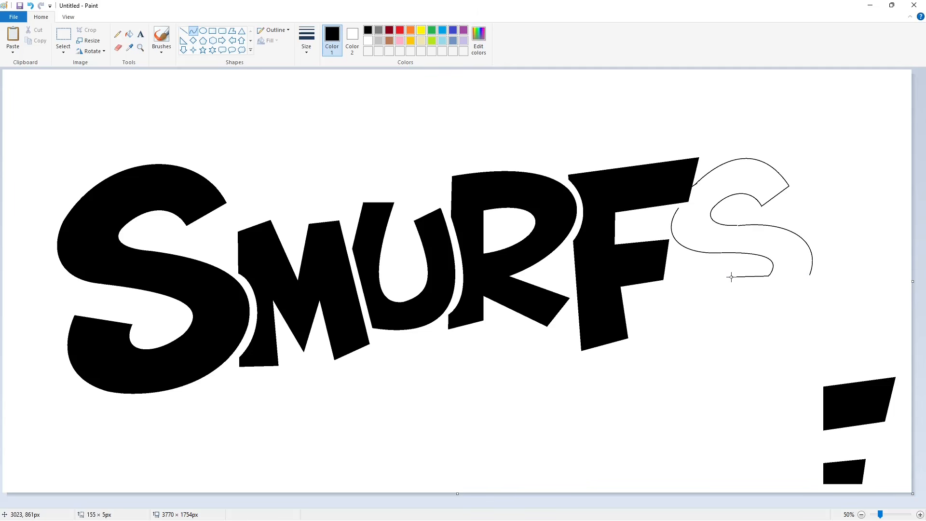
- Draw the inner curve of the final S's lower bowl and the outer curve around its right, bottom and left sides
{"action": "left_click_drag", "start_coordinate": [751, 293], "coordinate": [720, 300]}
{"action": "left_click_drag", "start_coordinate": [809, 275], "coordinate": [718, 324]}
{"action": "left_click_drag", "start_coordinate": [772, 309], "coordinate": [836, 322]}
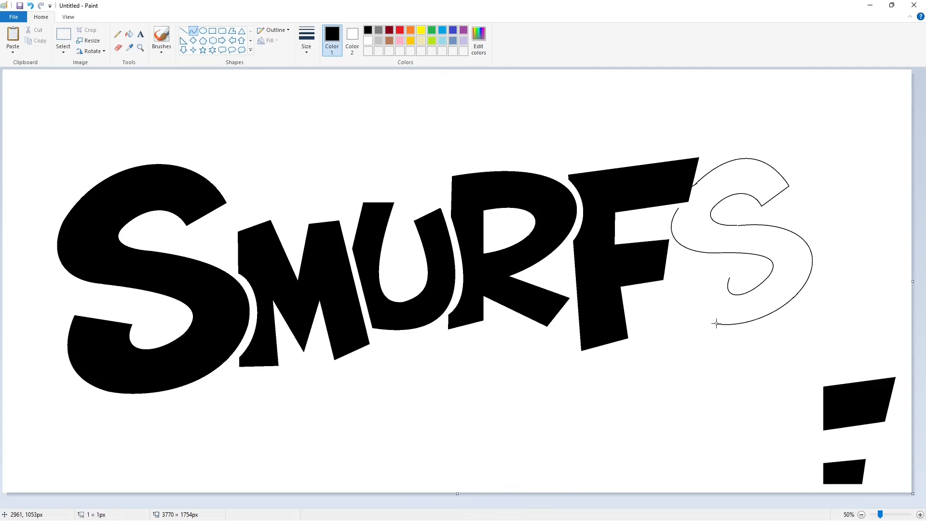
{"action": "left_click_drag", "start_coordinate": [713, 325], "coordinate": [693, 276]}
{"action": "left_click_drag", "start_coordinate": [708, 308], "coordinate": [680, 302]}
- Close the final S's lower end with a line about 153 px long and extend its upper-left curve up to the F
{"action": "scroll", "coordinate": [811, 391], "scroll_direction": "up", "scroll_amount": 1, "text": "ctrl"}
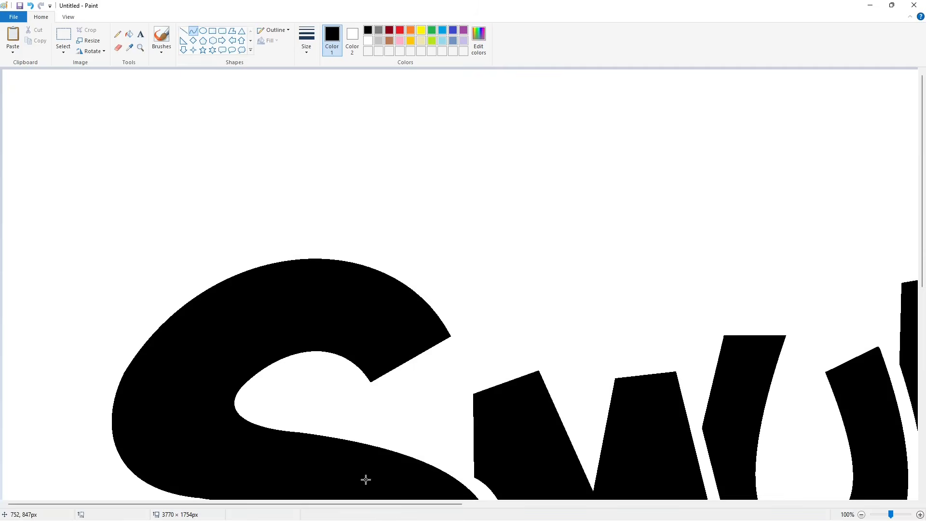
{"action": "left_click", "coordinate": [183, 30]}
{"action": "left_click_drag", "start_coordinate": [565, 266], "coordinate": [640, 271]}
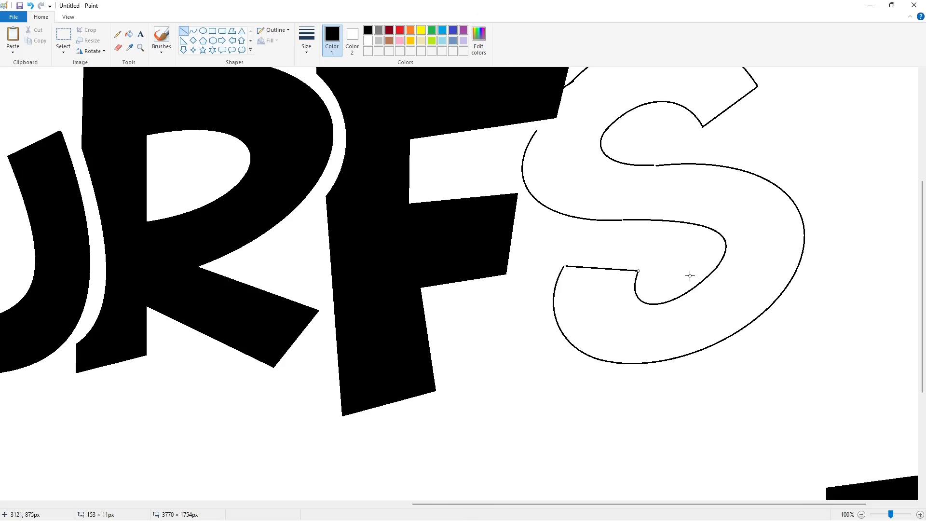
{"action": "left_click", "coordinate": [129, 33]}
{"action": "left_click", "coordinate": [184, 30]}
{"action": "left_click_drag", "start_coordinate": [536, 132], "coordinate": [547, 112]}
- Patch the edge of the final S's spine with short black lines and fill the letter black
{"action": "left_click", "coordinate": [129, 34]}
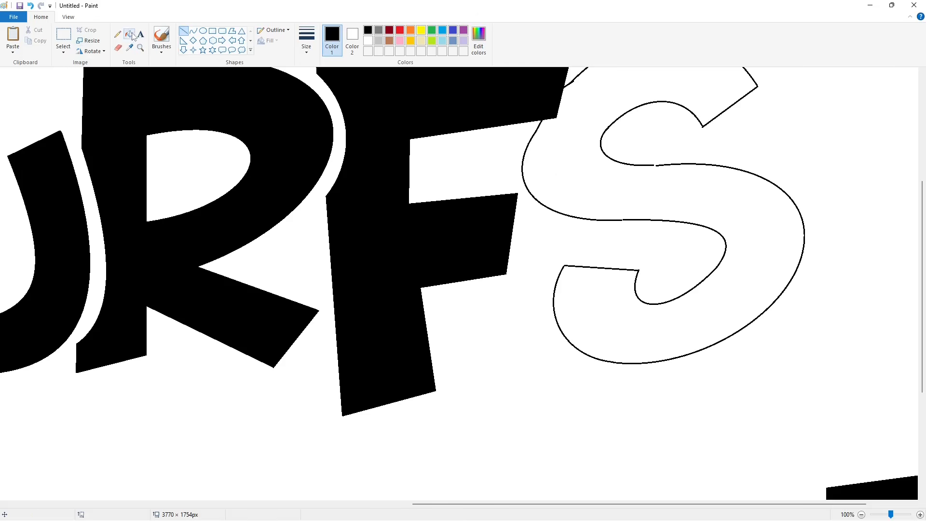
{"action": "left_click", "coordinate": [560, 170]}
{"action": "key", "text": "ctrl+z"}
{"action": "left_click", "coordinate": [184, 30]}
{"action": "left_click_drag", "start_coordinate": [616, 216], "coordinate": [623, 218]}
{"action": "left_click", "coordinate": [129, 34]}
{"action": "left_click", "coordinate": [753, 275]}
{"action": "scroll", "coordinate": [860, 326], "scroll_direction": "up", "scroll_amount": 2}
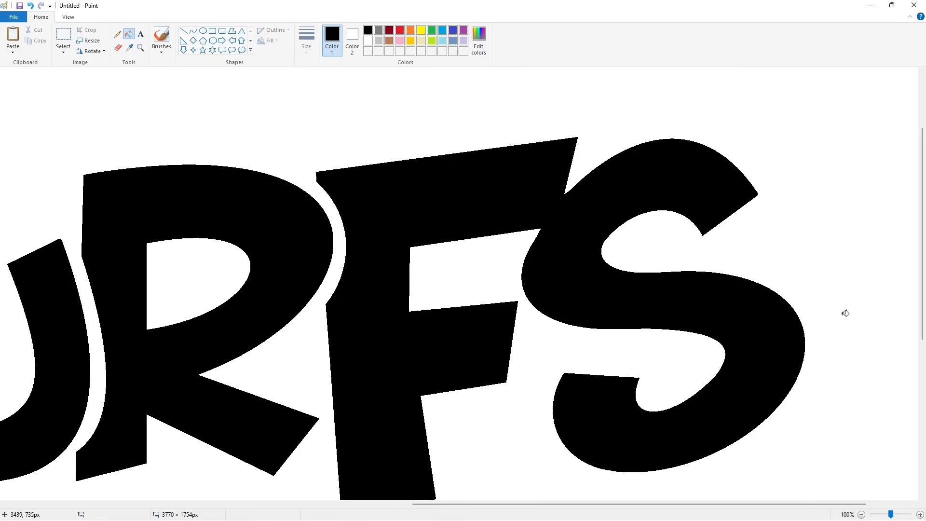
{"action": "left_click", "coordinate": [184, 32]}
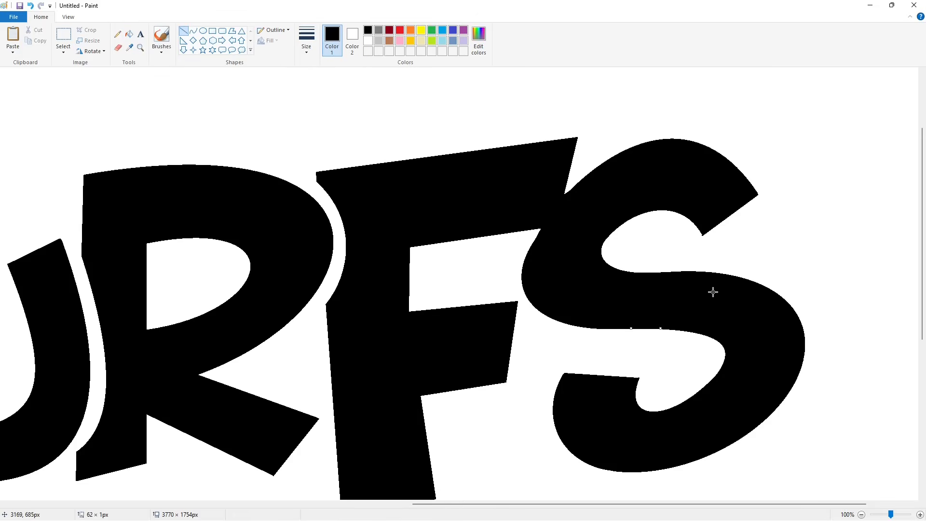
- Recolour the joined F and final S purple
{"action": "scroll", "coordinate": [590, 191], "scroll_direction": "down", "scroll_amount": 2}
{"action": "left_click", "coordinate": [129, 34]}
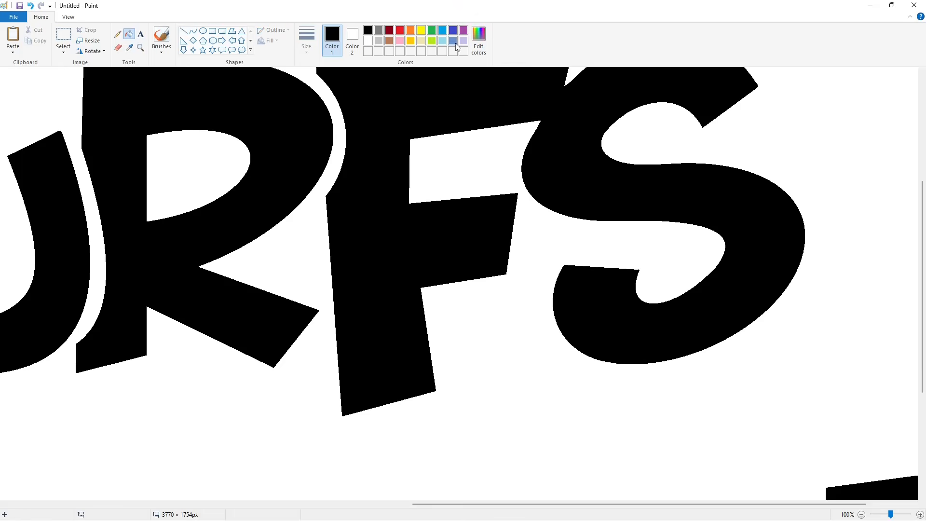
{"action": "left_click", "coordinate": [464, 30]}
{"action": "left_click", "coordinate": [741, 244]}
- Paste the copied black arm ends exactly over the purple F and fill the rest of the F black
{"action": "scroll", "coordinate": [741, 245], "scroll_direction": "up", "scroll_amount": 2}
{"action": "key", "text": "ctrl+v"}
{"action": "left_click_drag", "start_coordinate": [70, 190], "coordinate": [499, 185]}
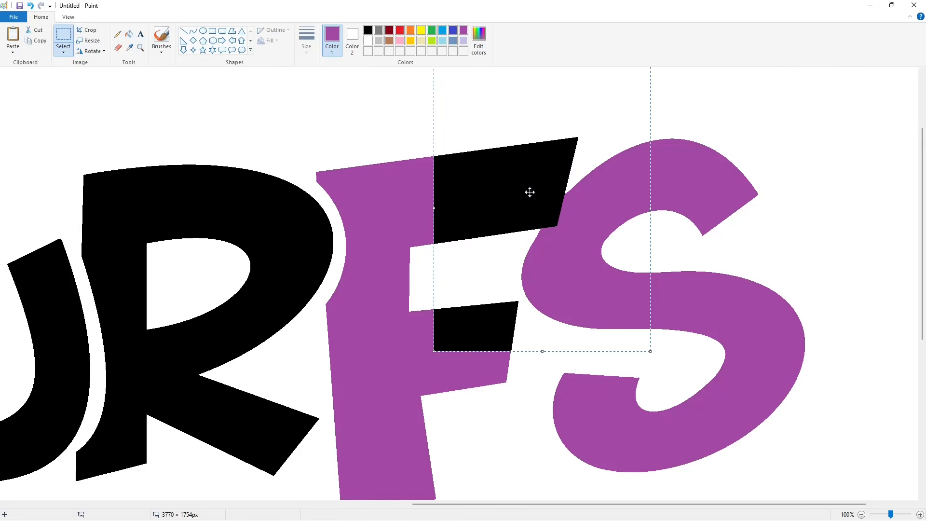
{"action": "left_click", "coordinate": [129, 34]}
{"action": "left_click", "coordinate": [367, 30]}
{"action": "left_click", "coordinate": [368, 190]}
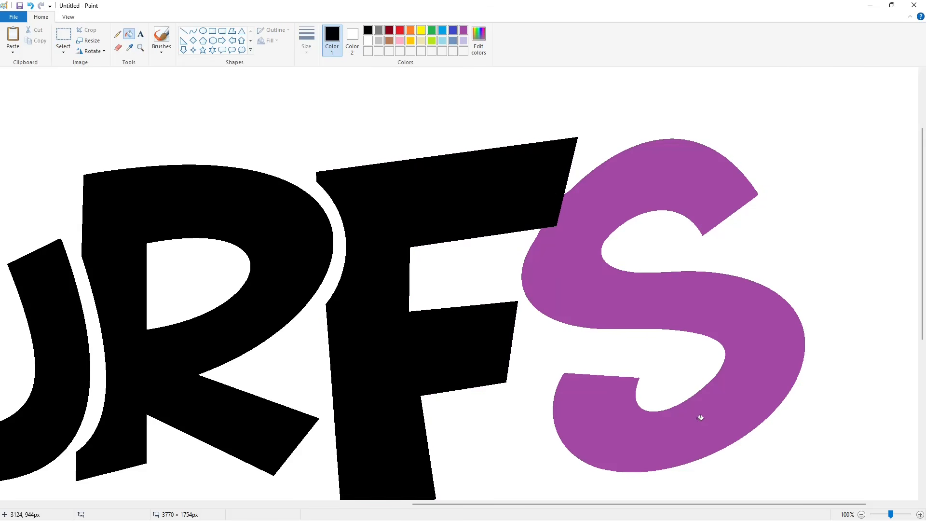
- Draw two dark red lines across the final S, parallel to the lower and outer edges of the F's upper arm
{"action": "scroll", "coordinate": [825, 478], "scroll_direction": "down", "scroll_amount": 1}
{"action": "left_click", "coordinate": [184, 30]}
{"action": "left_click", "coordinate": [389, 30]}
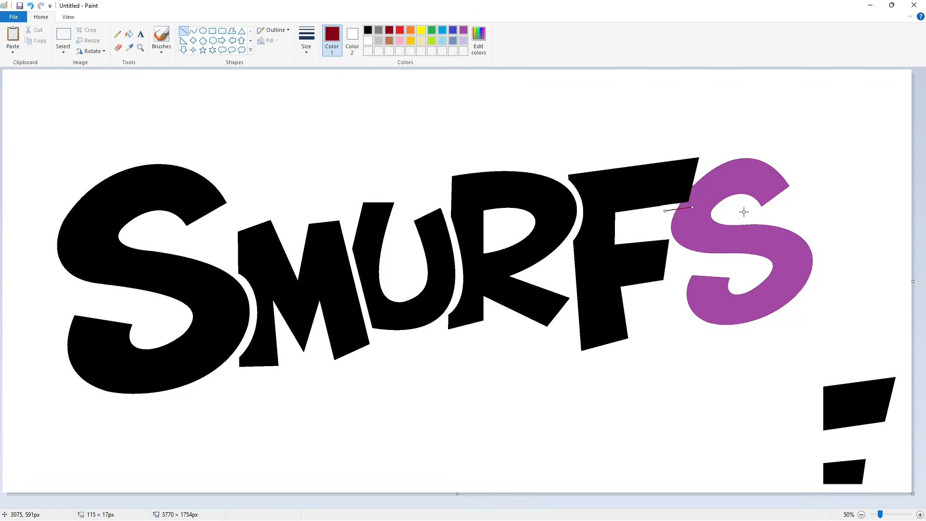
{"action": "left_click", "coordinate": [921, 515]}
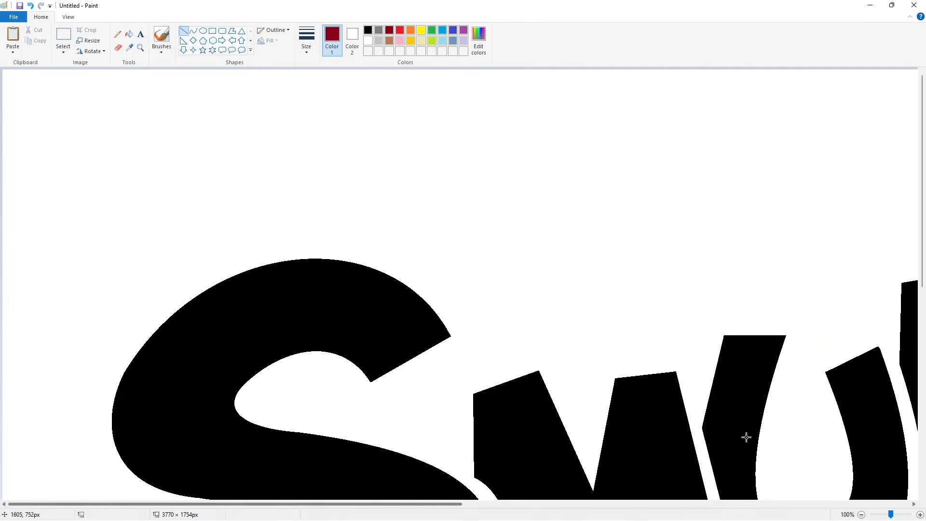
{"action": "scroll", "coordinate": [618, 389], "scroll_direction": "right", "scroll_amount": 15}
{"action": "scroll", "coordinate": [769, 410], "scroll_direction": "down", "scroll_amount": 1, "text": "ctrl"}
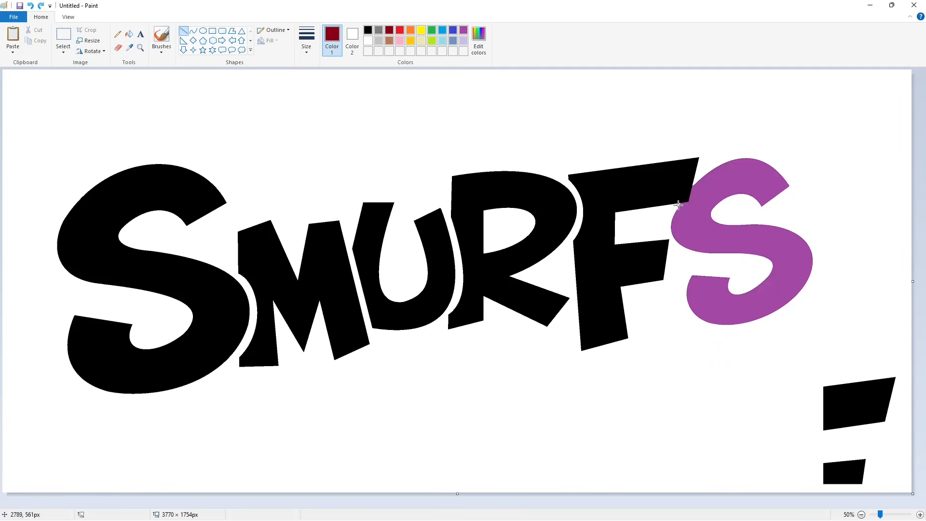
{"action": "left_click_drag", "start_coordinate": [694, 206], "coordinate": [655, 213]}
{"action": "left_click", "coordinate": [747, 229]}
{"action": "left_click", "coordinate": [920, 514]}
{"action": "scroll", "coordinate": [736, 388], "scroll_direction": "right", "scroll_amount": 15}
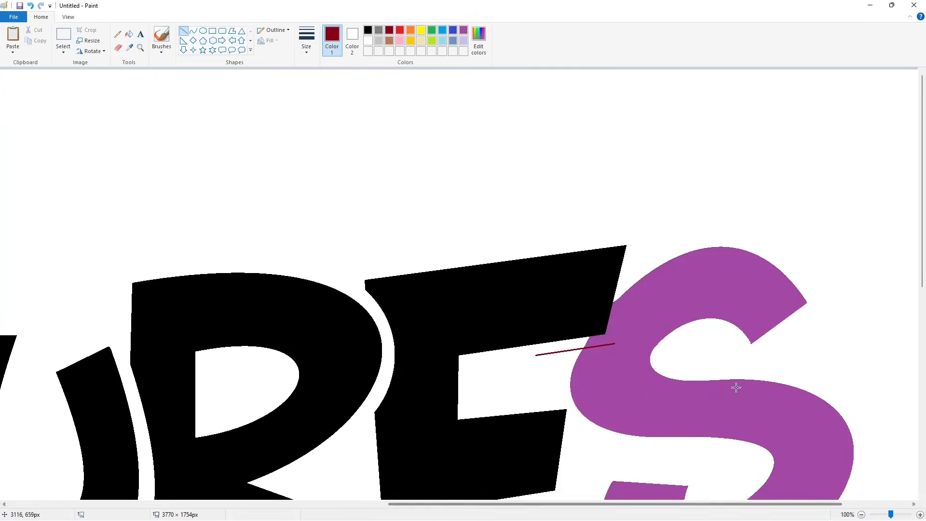
{"action": "left_click_drag", "start_coordinate": [615, 344], "coordinate": [637, 242]}
{"action": "left_click", "coordinate": [707, 261]}
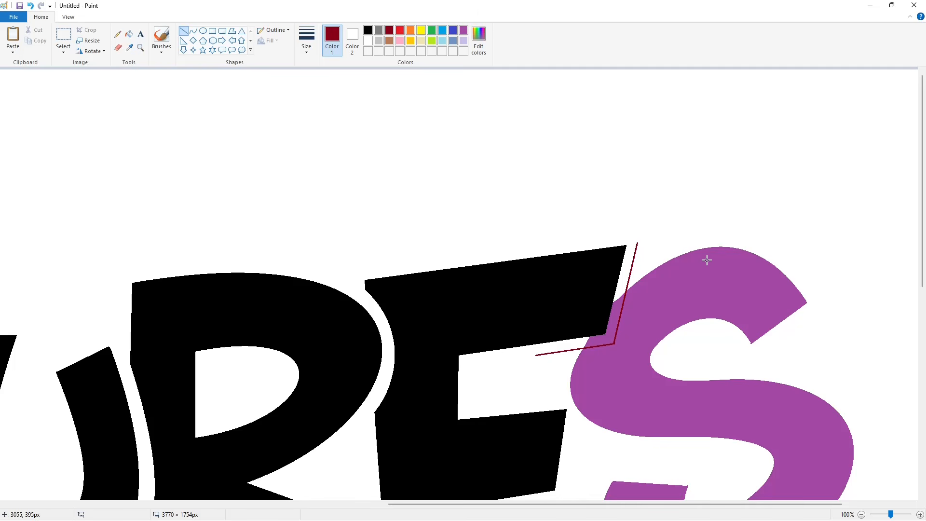
- Fill the strip between the F's upper arm and the final S white, and fill the final S black
{"action": "left_click", "coordinate": [130, 33]}
{"action": "left_click", "coordinate": [612, 335]}
{"action": "left_click", "coordinate": [368, 41]}
{"action": "left_click", "coordinate": [613, 333]}
{"action": "scroll", "coordinate": [676, 321], "scroll_direction": "down", "scroll_amount": 2}
{"action": "left_click", "coordinate": [370, 31]}
{"action": "left_click", "coordinate": [623, 290]}
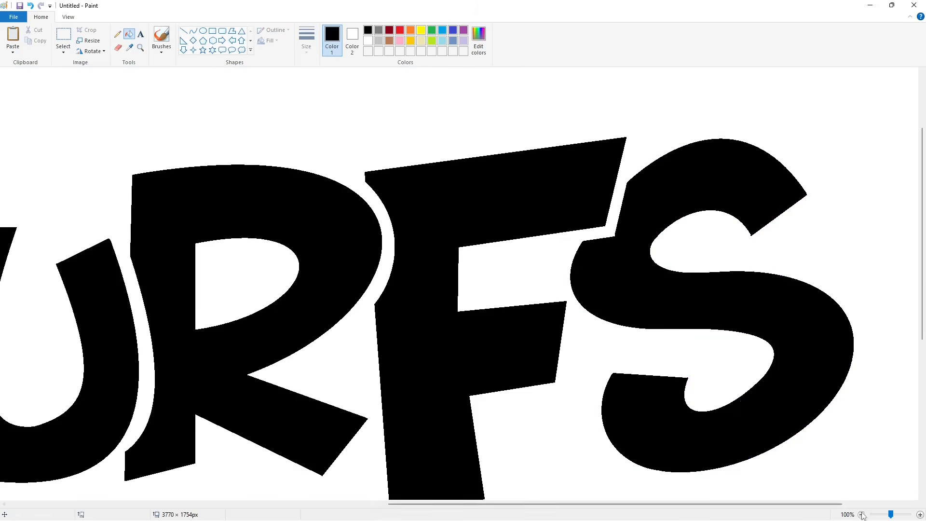
- Remove the two spare copied arm pieces below the final S by filling them white
{"action": "left_click", "coordinate": [861, 515]}
{"action": "left_click", "coordinate": [369, 41]}
{"action": "left_click", "coordinate": [839, 394]}
{"action": "left_click", "coordinate": [841, 471]}
- Draw a slightly bent black curve about 29 × 241 px above the M as the stem of a lowercase t
{"action": "left_click", "coordinate": [194, 31]}
{"action": "left_click", "coordinate": [368, 31]}
{"action": "left_click", "coordinate": [307, 42]}
{"action": "left_click", "coordinate": [342, 78]}
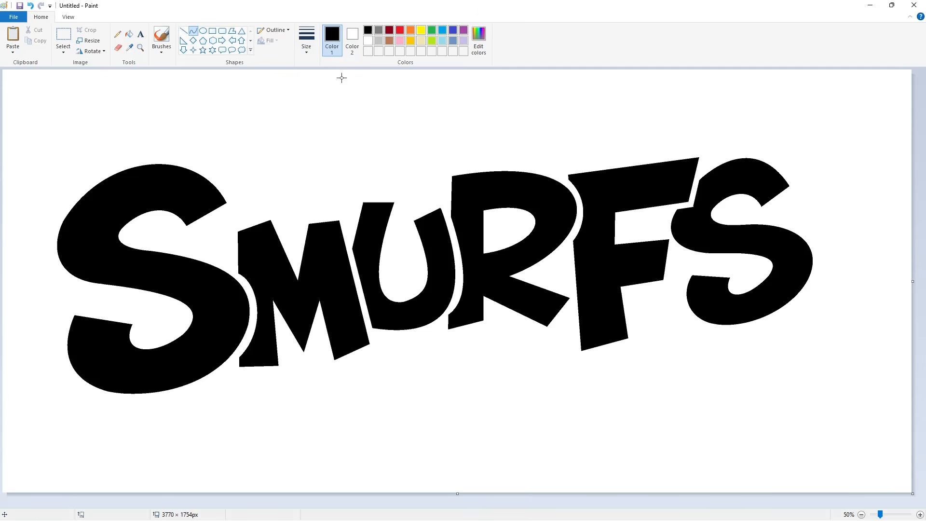
{"action": "left_click_drag", "start_coordinate": [263, 166], "coordinate": [268, 200]}
{"action": "left_click", "coordinate": [263, 160]}
{"action": "left_click", "coordinate": [263, 187]}
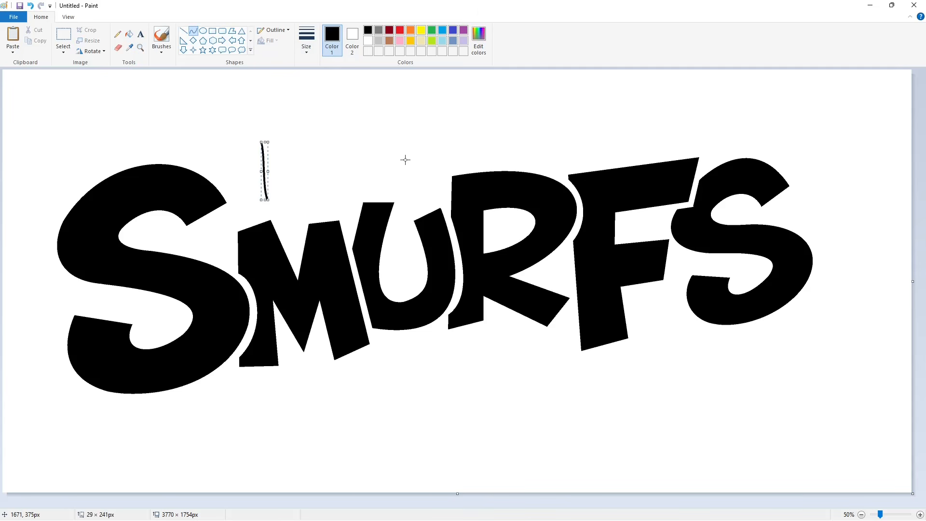
- Thicken the t's stem into a bold, rounded stroke and place it
{"action": "key", "text": "ctrl+KP_Add"}
{"action": "key", "text": "ctrl+KP_Add"}
{"action": "key", "text": "ctrl+KP_Add"}
{"action": "key", "text": "ctrl+KP_Add"}
{"action": "key", "text": "ctrl+KP_Add"}
{"action": "key", "text": "ctrl+KP_Add"}
{"action": "key", "text": "ctrl+KP_Add"}
{"action": "key", "text": "ctrl+KP_Add"}
{"action": "key", "text": "ctrl+KP_Add"}
{"action": "key", "text": "ctrl+KP_Add"}
{"action": "key", "text": "ctrl+KP_Add"}
{"action": "key", "text": "ctrl+KP_Add"}
{"action": "key", "text": "ctrl+KP_Add"}
{"action": "key", "text": "ctrl+KP_Add"}
{"action": "key", "text": "ctrl+KP_Add"}
{"action": "key", "text": "ctrl+KP_Add"}
{"action": "left_click", "coordinate": [406, 160]}
- Add the t's crossbar and draw a lowercase h beside it with curves in the same thick black stroke
{"action": "mouse_move", "coordinate": [253, 169]}
{"action": "left_mouse_down"}
{"action": "mouse_move", "coordinate": [278, 168]}
{"action": "mouse_move", "coordinate": [295, 197]}
{"action": "mouse_move", "coordinate": [319, 166]}
{"action": "mouse_move", "coordinate": [321, 180]}
{"action": "left_mouse_up"}
{"action": "left_click", "coordinate": [327, 174]}
{"action": "left_click", "coordinate": [298, 152]}
{"action": "left_click", "coordinate": [320, 152]}
{"action": "left_click", "coordinate": [385, 158]}
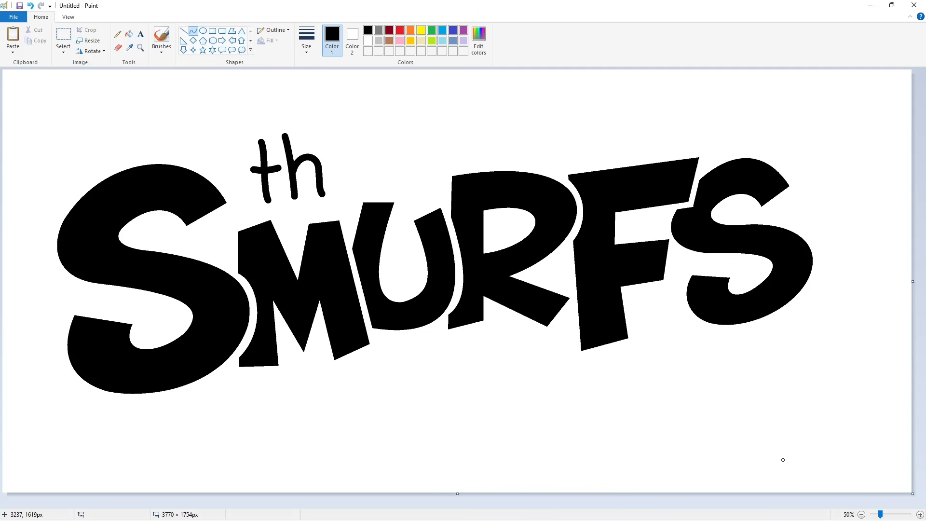
- Patch the joint between the h's stem and arch with a short thick black line about 5 × 28 px
{"action": "left_click", "coordinate": [921, 515]}
{"action": "mouse_move", "coordinate": [681, 505]}
{"action": "left_mouse_down"}
{"action": "mouse_move", "coordinate": [452, 505]}
{"action": "mouse_move", "coordinate": [494, 505]}
{"action": "left_mouse_up"}
{"action": "scroll", "coordinate": [463, 299], "scroll_direction": "up", "scroll_amount": 3}
{"action": "left_click", "coordinate": [184, 30]}
{"action": "left_click_drag", "start_coordinate": [503, 164], "coordinate": [502, 177]}
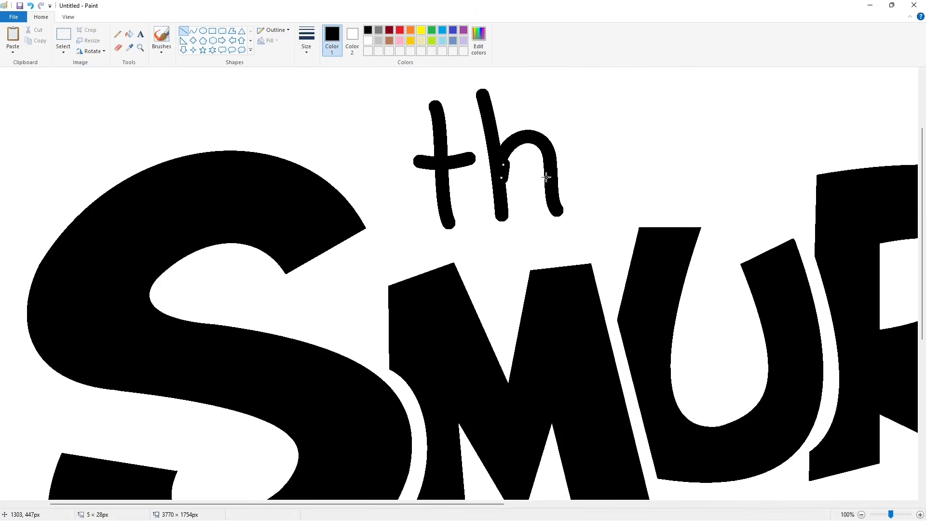
{"action": "scroll", "coordinate": [400, 211], "scroll_direction": "down", "scroll_amount": 1}
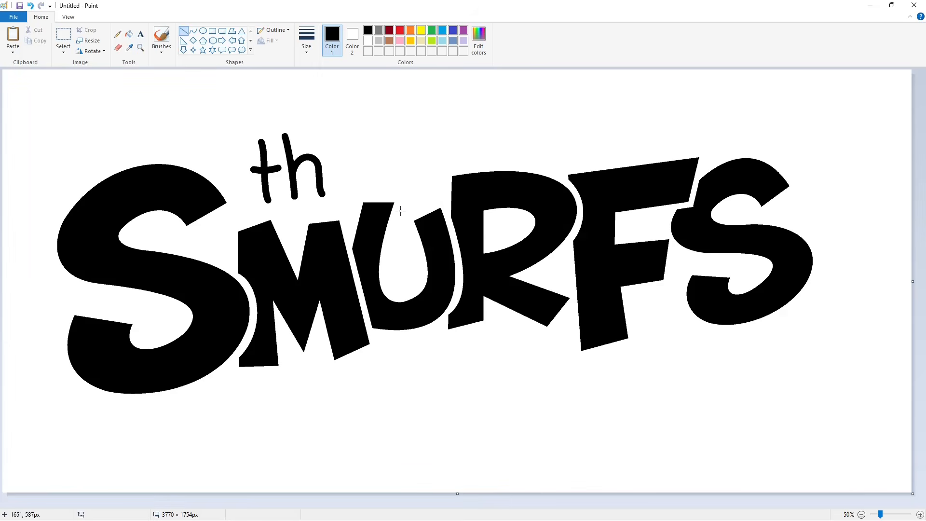
- Draw a lowercase e after the h with thick black curves, completing the word "the"
{"action": "mouse_move", "coordinate": [331, 167]}
{"action": "left_mouse_down"}
{"action": "mouse_move", "coordinate": [361, 185]}
{"action": "mouse_move", "coordinate": [340, 205]}
{"action": "mouse_move", "coordinate": [345, 146]}
{"action": "mouse_move", "coordinate": [355, 162]}
{"action": "mouse_move", "coordinate": [359, 149]}
{"action": "left_mouse_up"}
{"action": "key", "text": "ctrl+z"}
{"action": "left_click", "coordinate": [194, 32]}
{"action": "key", "text": "ctrl+z"}
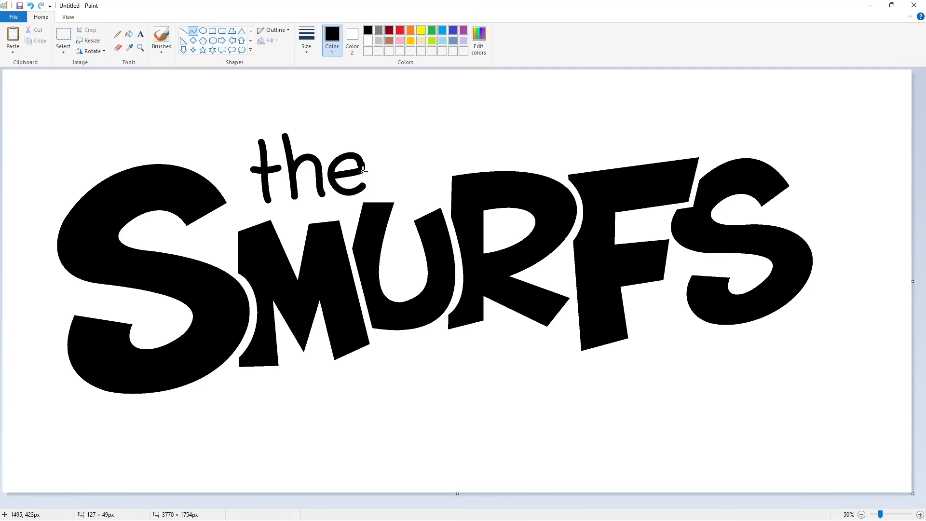
{"action": "left_click", "coordinate": [400, 180]}
- Trim the outer edge of the e's upper bowl with a thick white line about 11 × 66 px
{"action": "left_click", "coordinate": [920, 515]}
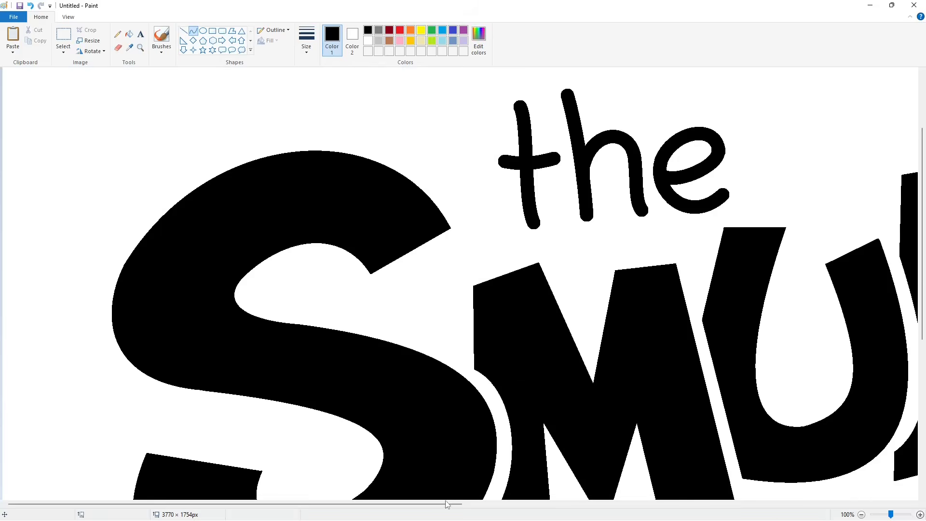
{"action": "scroll", "coordinate": [635, 331], "scroll_direction": "right", "scroll_amount": 5}
{"action": "left_click", "coordinate": [183, 30]}
{"action": "left_click", "coordinate": [368, 42]}
{"action": "left_click_drag", "start_coordinate": [492, 165], "coordinate": [498, 133]}
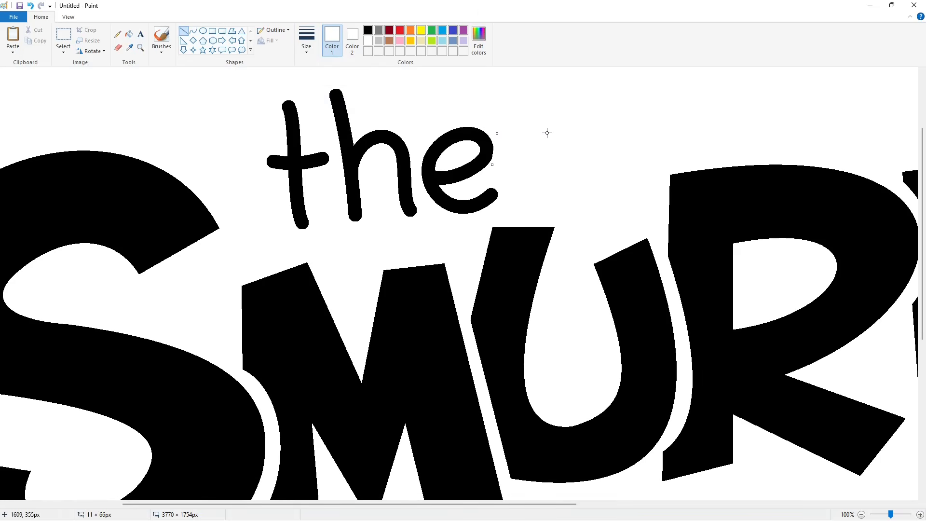
{"action": "left_click", "coordinate": [547, 132]}
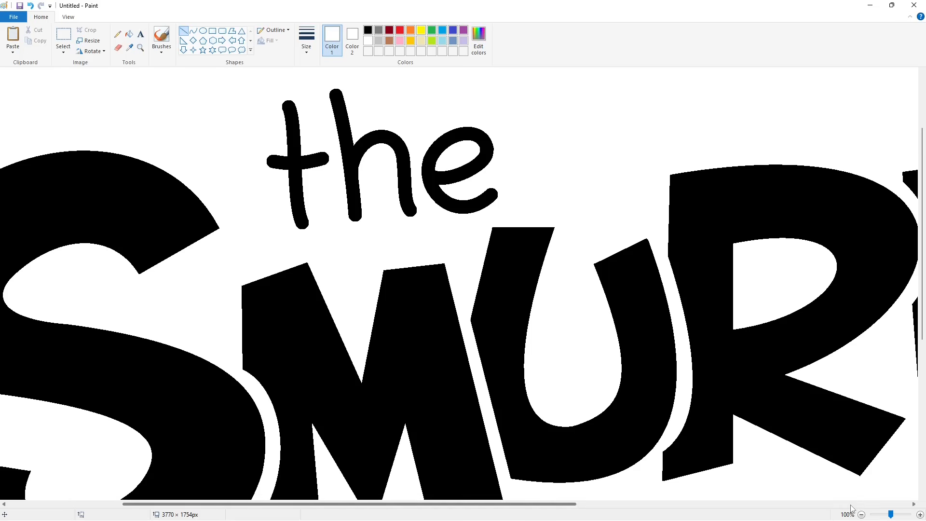
{"action": "left_click", "coordinate": [861, 515]}
- Start a text box over the F and set its font to Arial at size 30
{"action": "left_click", "coordinate": [143, 37]}
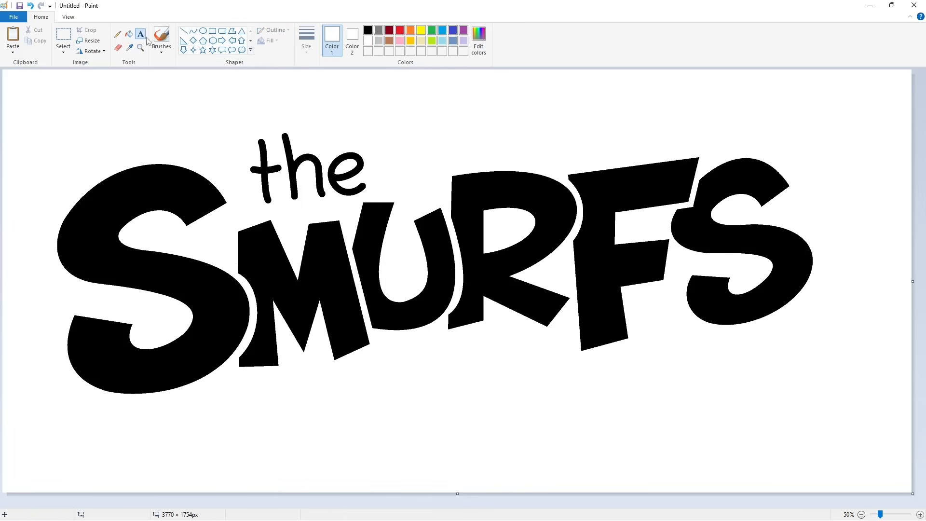
{"action": "left_click", "coordinate": [588, 187]}
{"action": "left_click", "coordinate": [71, 48]}
{"action": "type", "text": "30"}
{"action": "key", "text": "Return"}
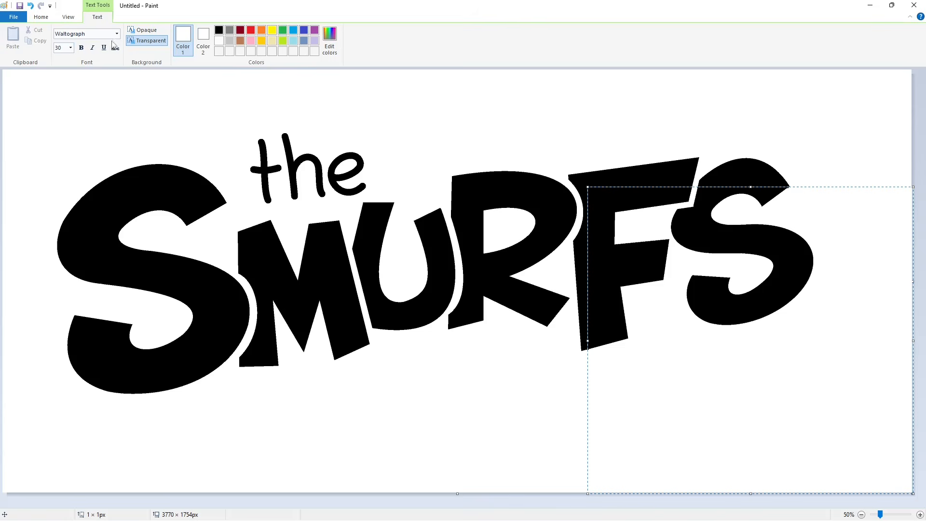
{"action": "left_click", "coordinate": [117, 33]}
{"action": "type", "text": "Arial"}
{"action": "key", "text": "Return"}
- Enter TM in bold black and reshape the text box so the text sits beside the final S's lower end
{"action": "type", "text": "TM"}
{"action": "key", "text": "ctrl+a"}
{"action": "key", "text": "ctrl+b"}
{"action": "left_click_drag", "start_coordinate": [587, 242], "coordinate": [803, 355]}
{"action": "left_click", "coordinate": [219, 30]}
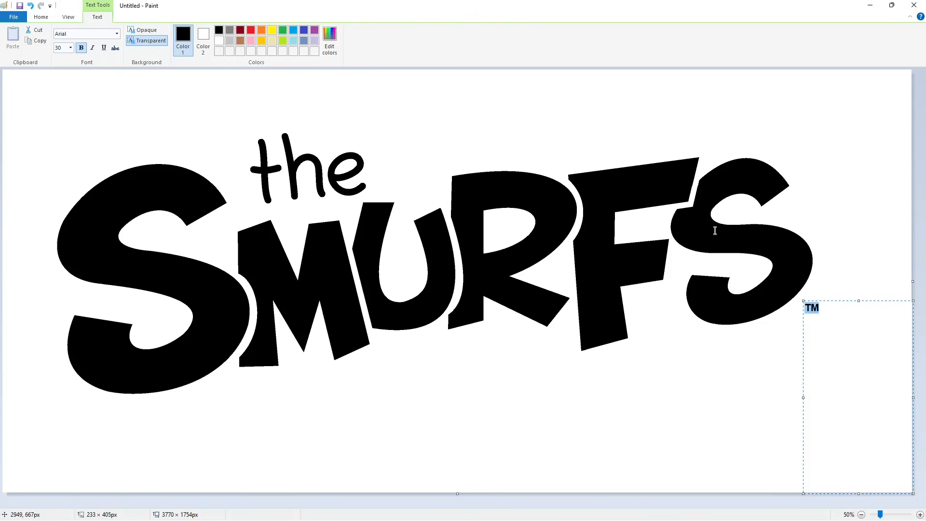
- Recolour the TM text with a custom medium blue and set its font size to 40
{"action": "left_click", "coordinate": [304, 30]}
{"action": "left_click", "coordinate": [330, 38]}
{"action": "left_click_drag", "start_coordinate": [511, 226], "coordinate": [565, 249]}
{"action": "key", "text": "Return"}
{"action": "left_click", "coordinate": [70, 47]}
{"action": "type", "text": "40"}
{"action": "key", "text": "Return"}
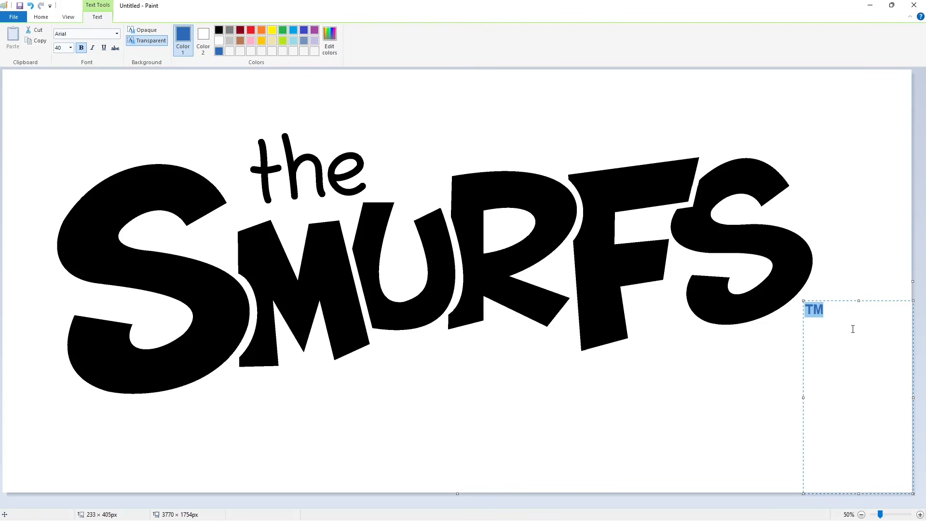
- Try placing the TM text slightly lower beside the final S
{"action": "left_click", "coordinate": [802, 301]}
{"action": "left_click_drag", "start_coordinate": [802, 301], "coordinate": [804, 312]}
{"action": "left_click", "coordinate": [770, 348]}
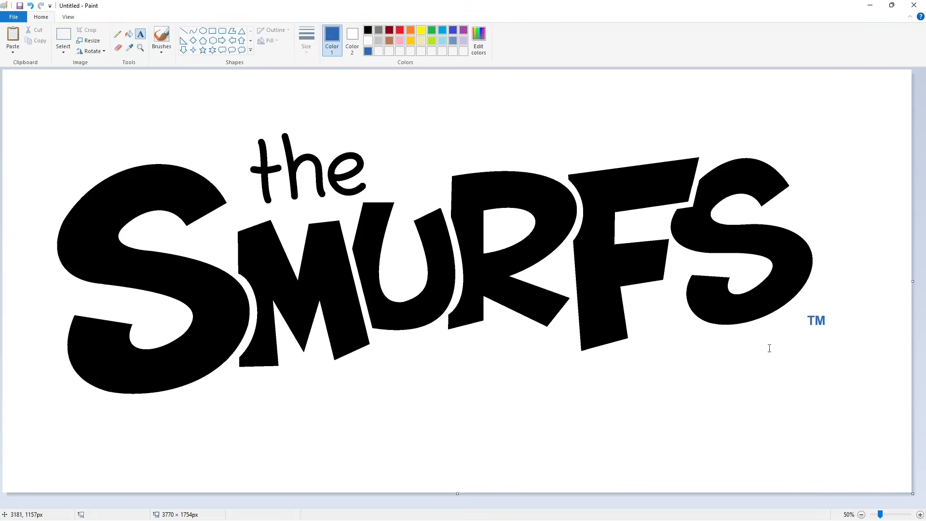
{"action": "key", "text": "ctrl+z"}
- Enter TM in a new text box in the empty area below the final S
{"action": "left_click", "coordinate": [748, 391]}
{"action": "type", "text": "tm"}
{"action": "key", "text": "BackSpace"}
{"action": "key", "text": "BackSpace"}
{"action": "type", "text": "TM"}
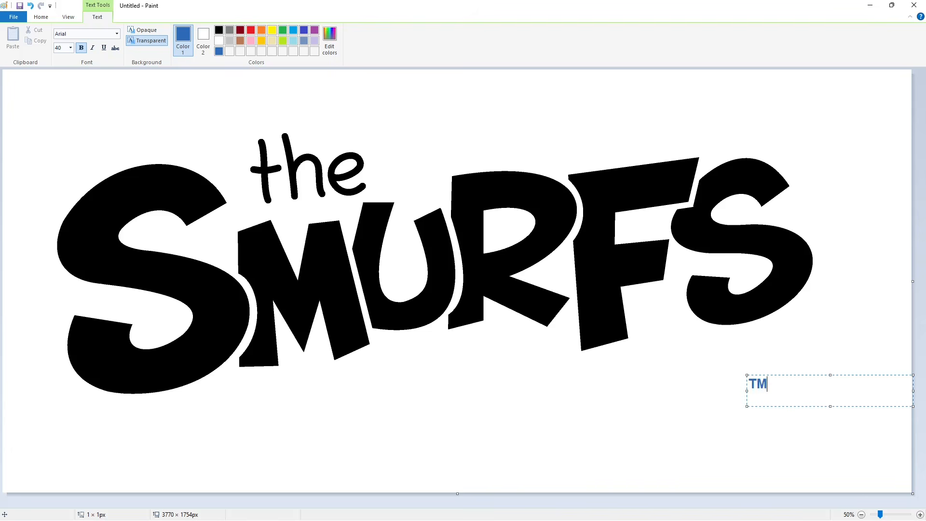
- Enlarge the TM text beyond size 40 and place it just below the final S's outer lower curve
{"action": "key", "text": "ctrl+a"}
{"action": "left_click", "coordinate": [70, 47]}
{"action": "left_click", "coordinate": [68, 17]}
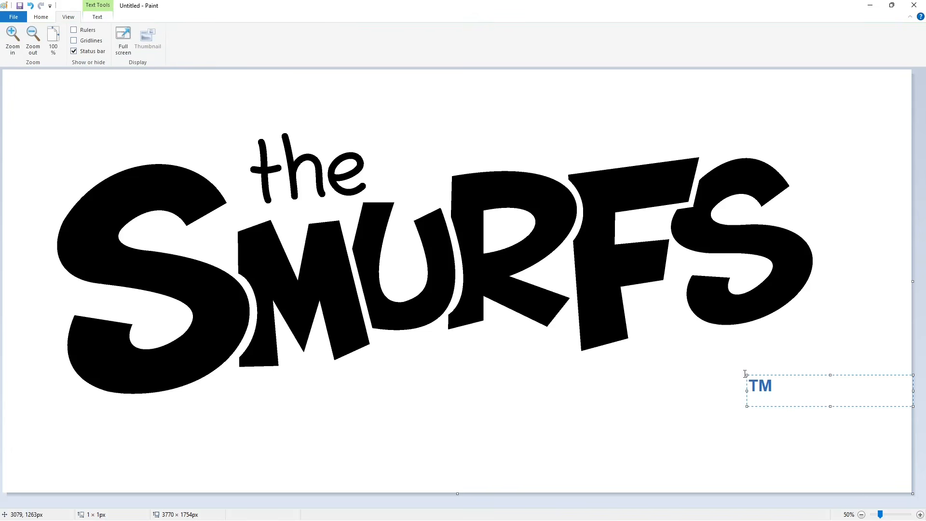
{"action": "left_click_drag", "start_coordinate": [747, 375], "coordinate": [785, 312]}
{"action": "left_click", "coordinate": [730, 341]}
- Fill the letters t, h and e with the custom blue
{"action": "left_click", "coordinate": [40, 18]}
{"action": "left_click", "coordinate": [128, 34]}
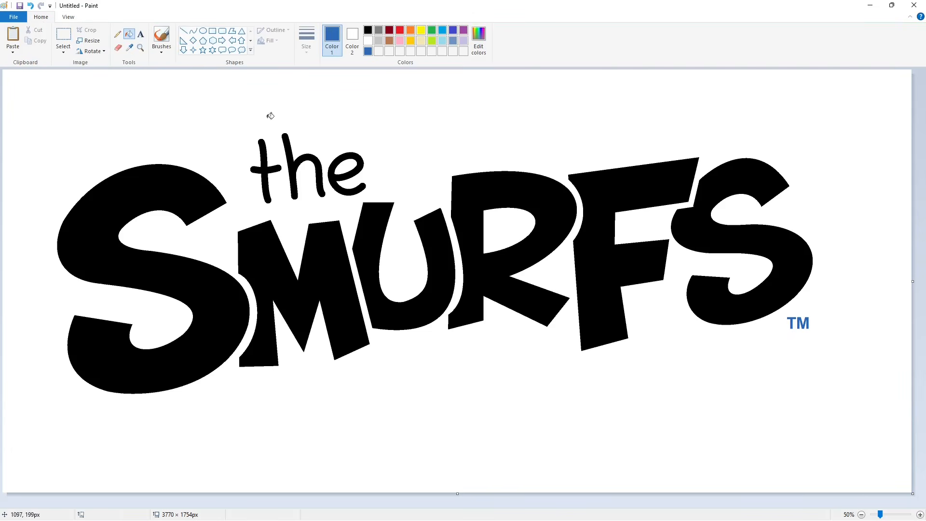
{"action": "left_click", "coordinate": [264, 159]}
{"action": "left_click", "coordinate": [296, 164]}
{"action": "left_click", "coordinate": [331, 171]}
- Fill all six letters of SMURFS with the custom blue
{"action": "left_click", "coordinate": [212, 203]}
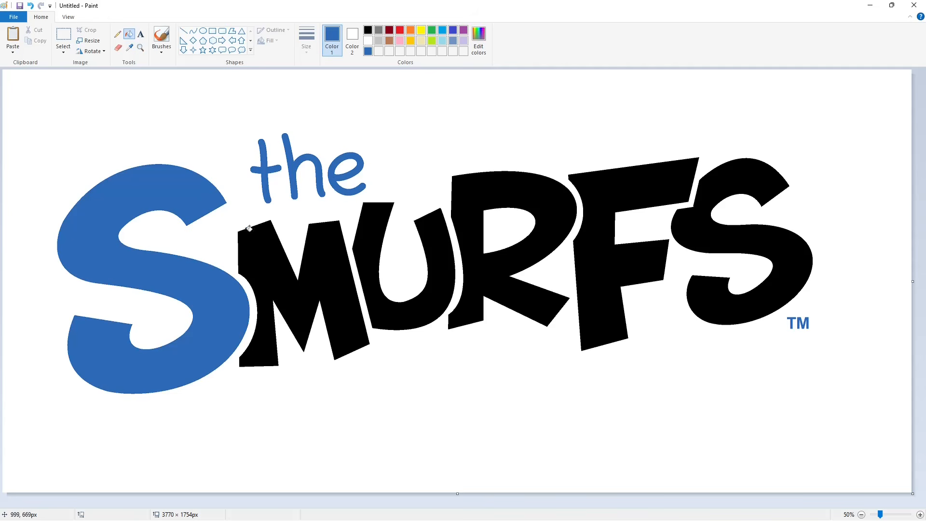
{"action": "left_click", "coordinate": [280, 277]}
{"action": "left_click", "coordinate": [433, 238]}
{"action": "left_click", "coordinate": [473, 193]}
{"action": "left_click", "coordinate": [616, 196]}
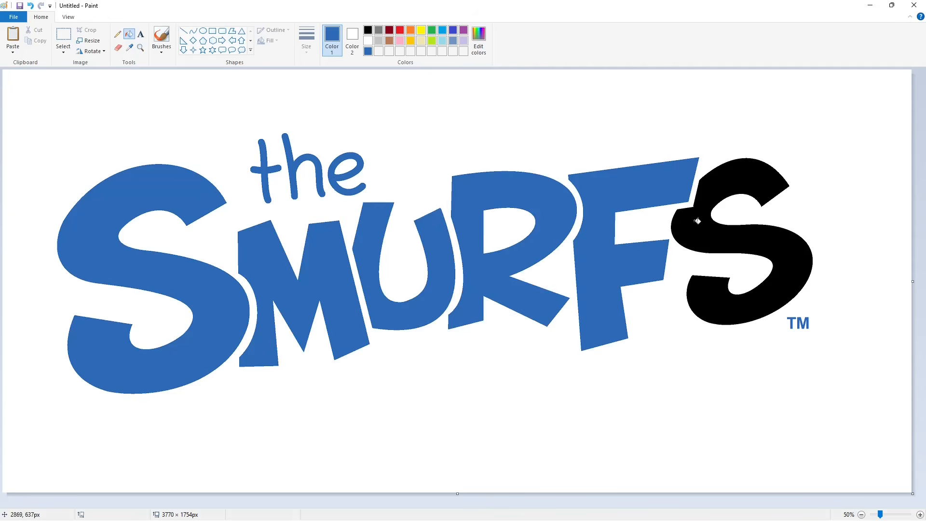
{"action": "left_click", "coordinate": [697, 221]}
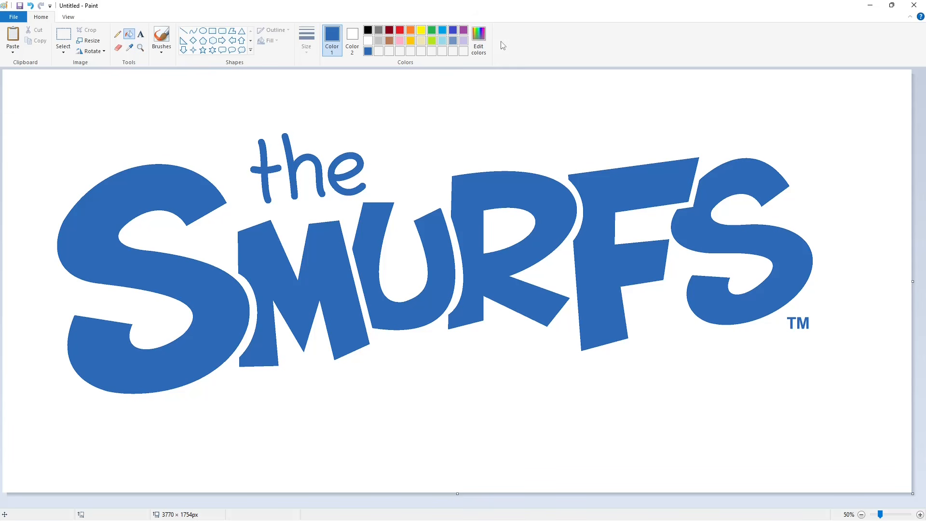